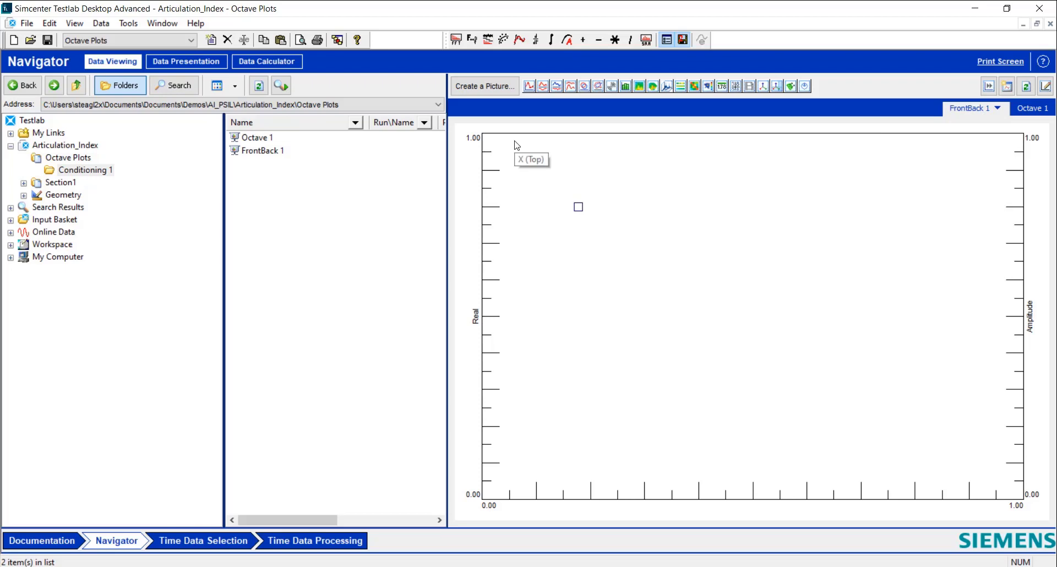
Step: Create a new FrontBack 2 picture, then add and delete a stray Octave 2 picture
click(529, 87)
click(957, 110)
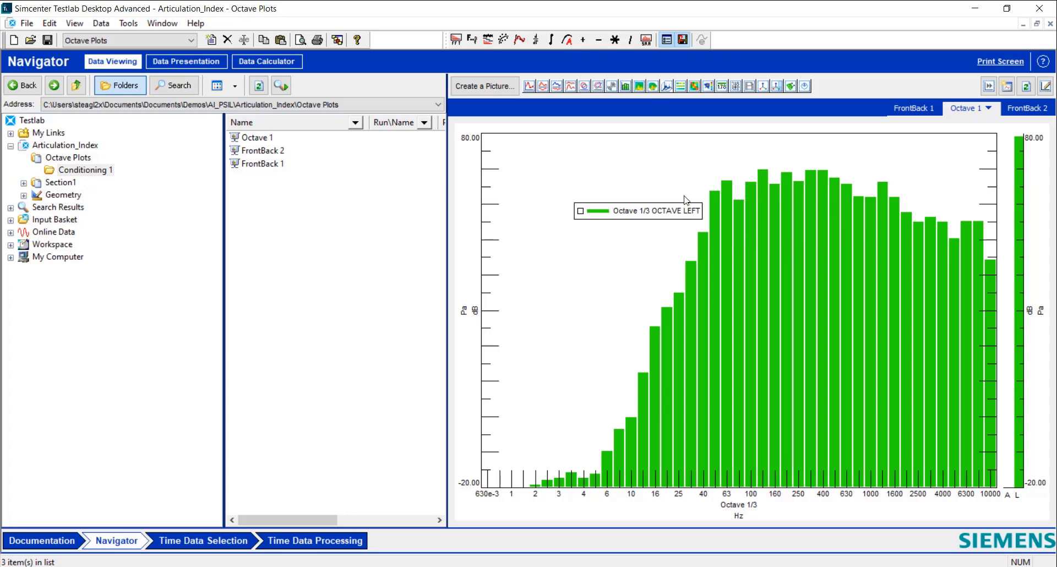
click(625, 86)
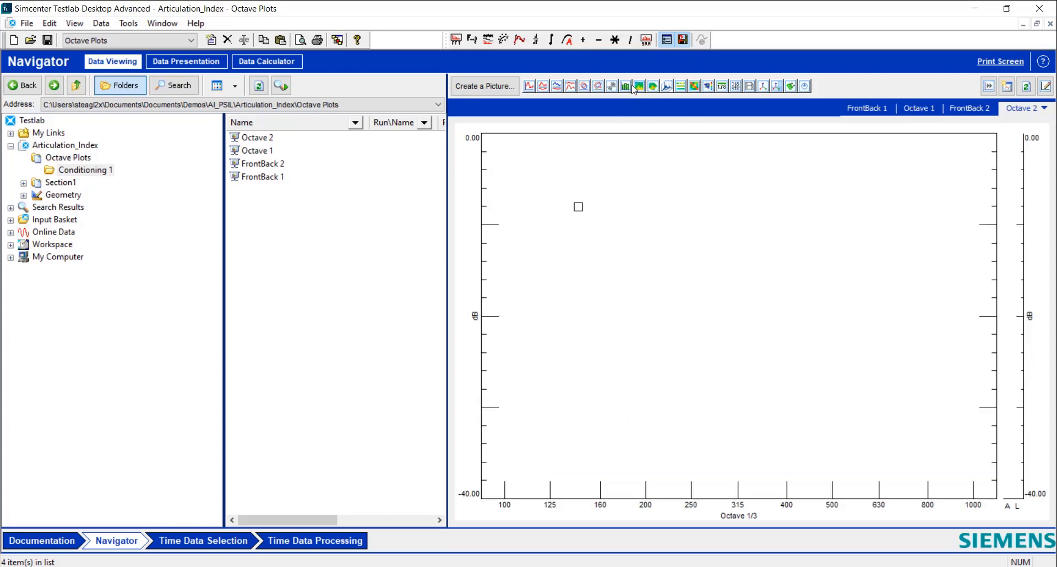
click(1043, 108)
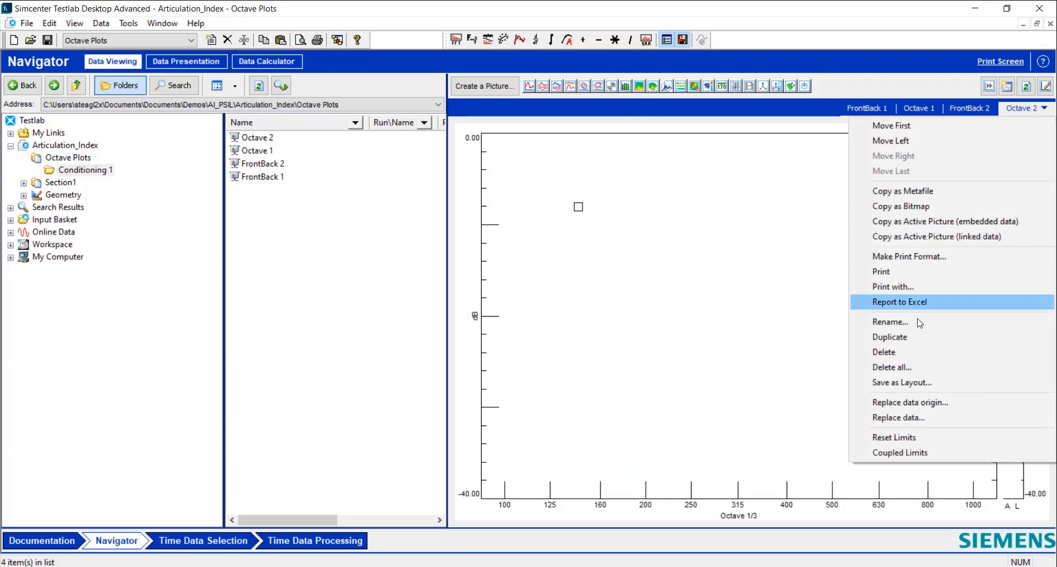
click(910, 351)
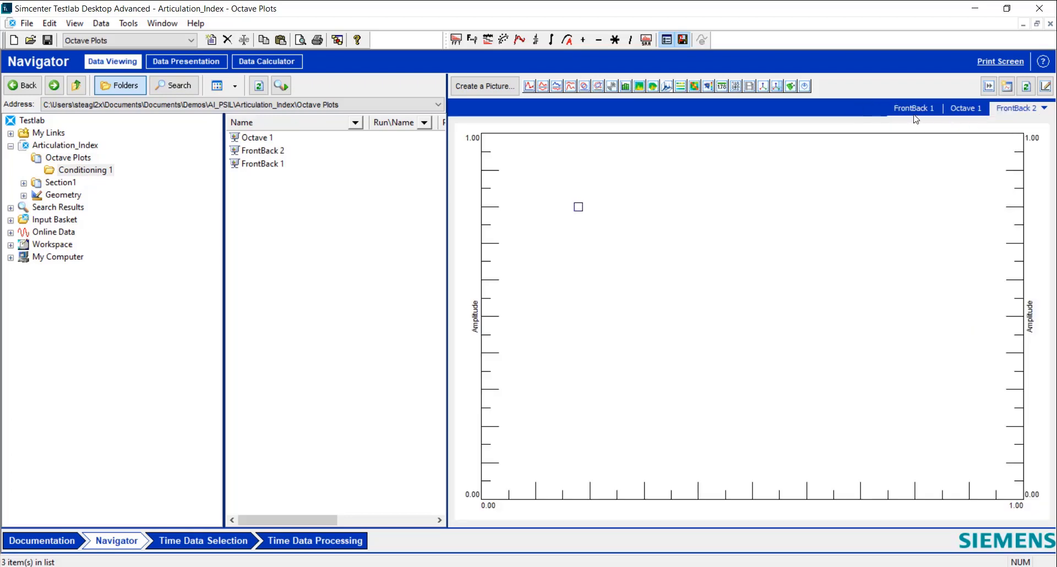
Step: Drag Octave 1/3 OCTAVE LEFT from the Input Basket onto the FrontBack 1 plot
click(913, 110)
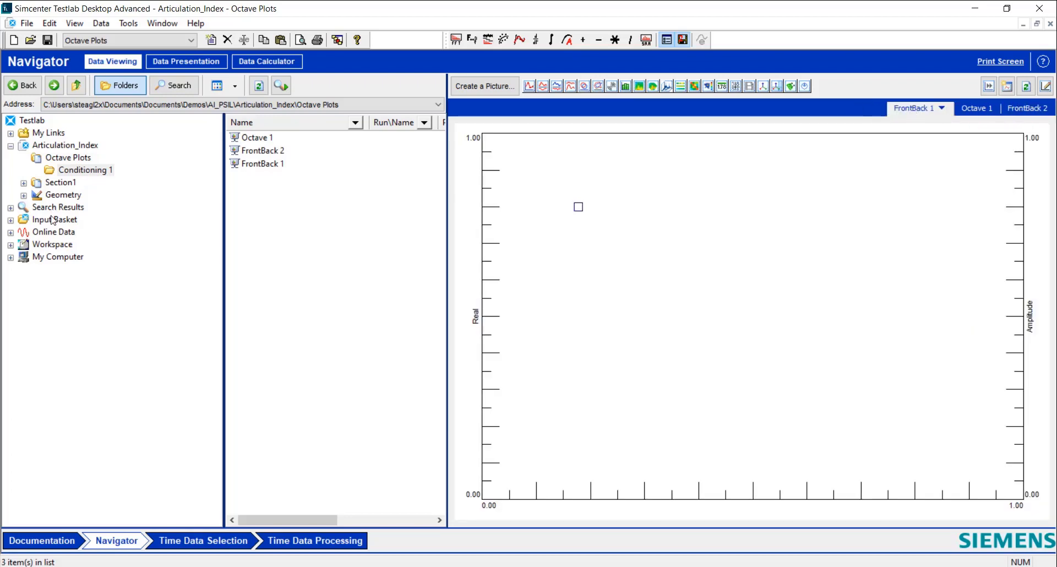
click(59, 232)
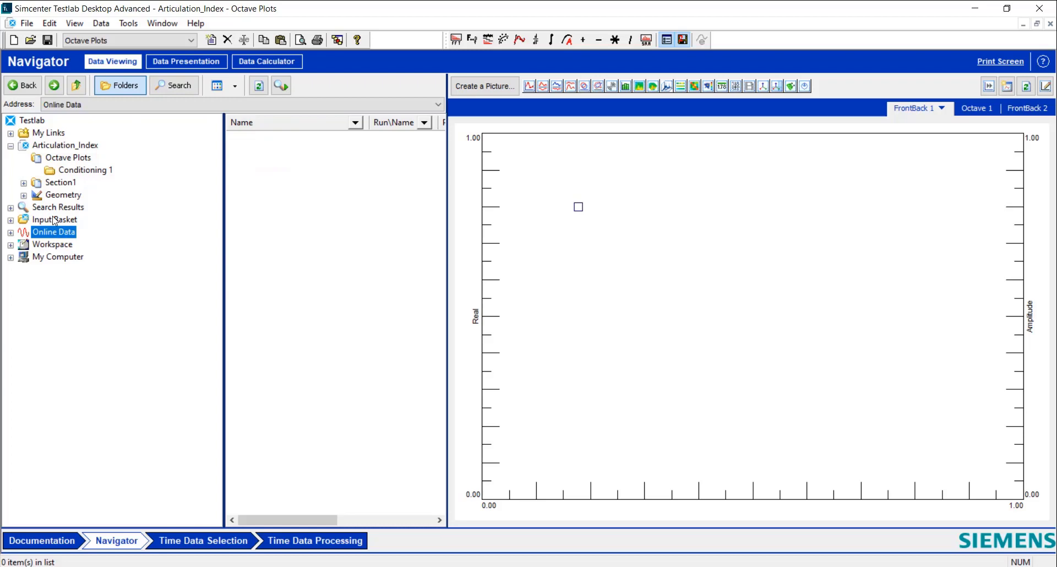
click(55, 220)
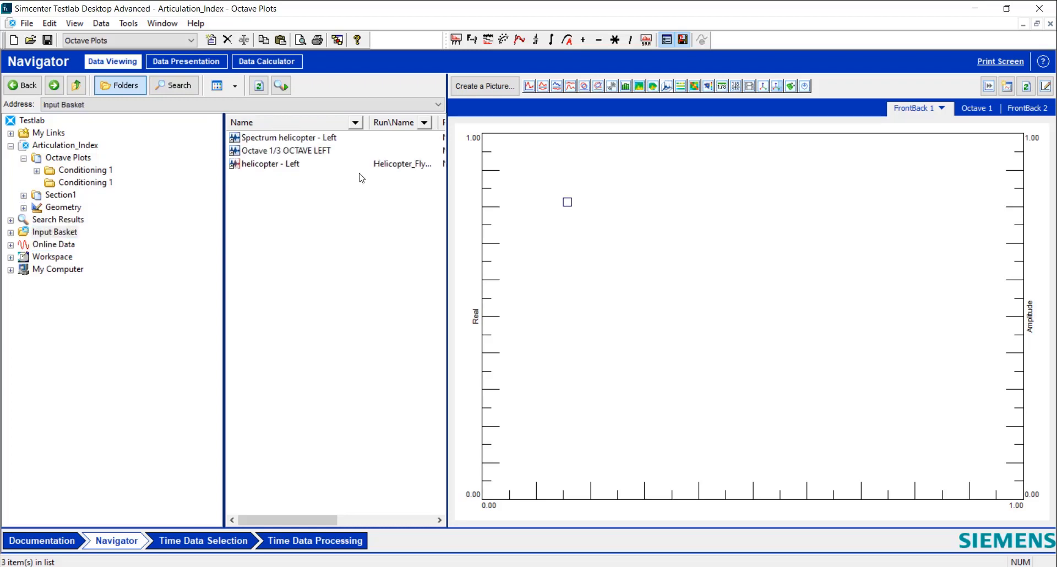
click(306, 153)
click(286, 165)
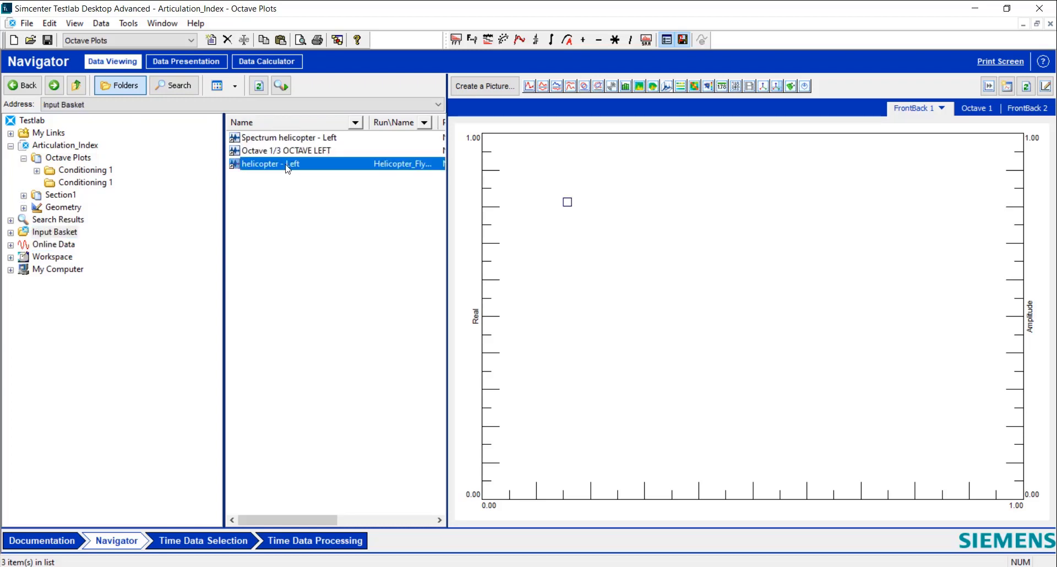
click(286, 155)
drag(284, 154, 616, 261)
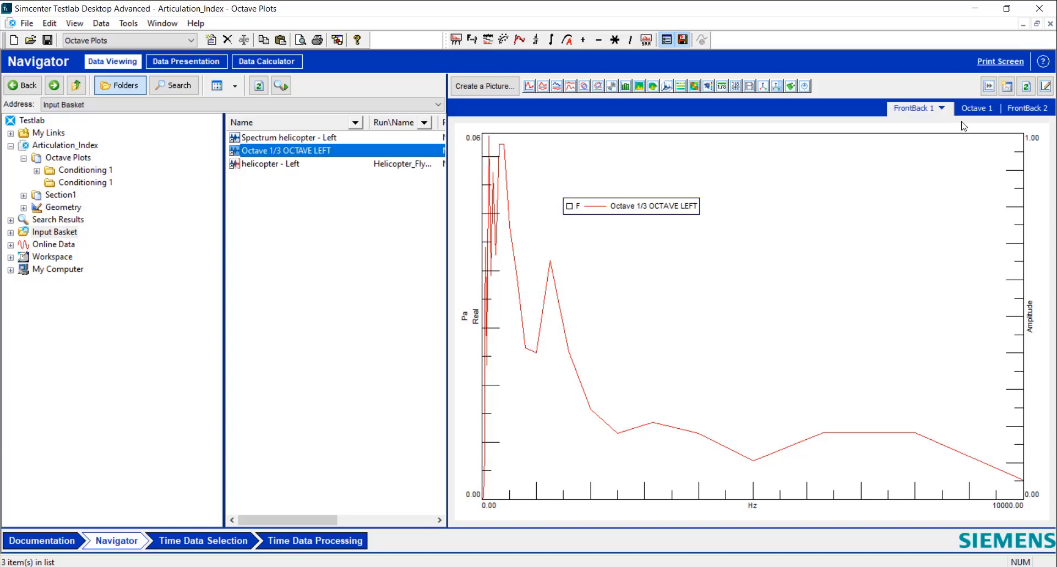
click(972, 108)
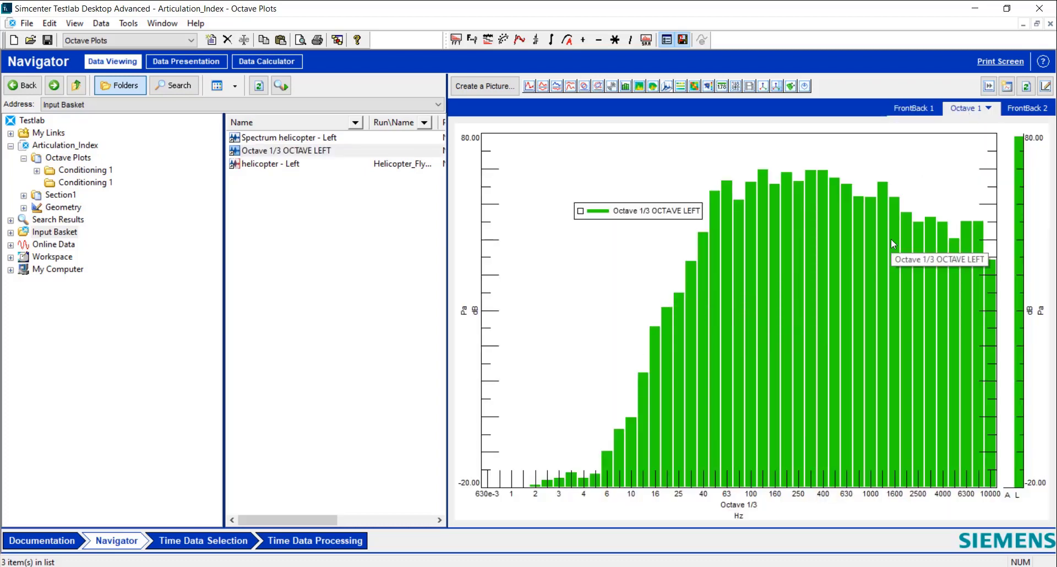
click(902, 109)
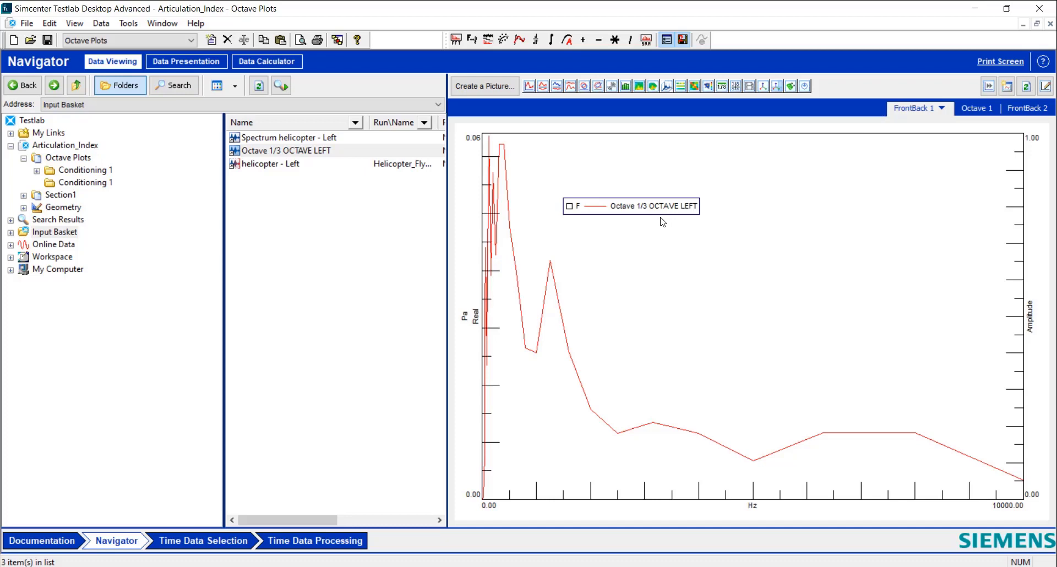
Step: Set the Octave 1/3 OCTAVE LEFT curve's trace style to filled Blocks in Curve Style
right_click(649, 211)
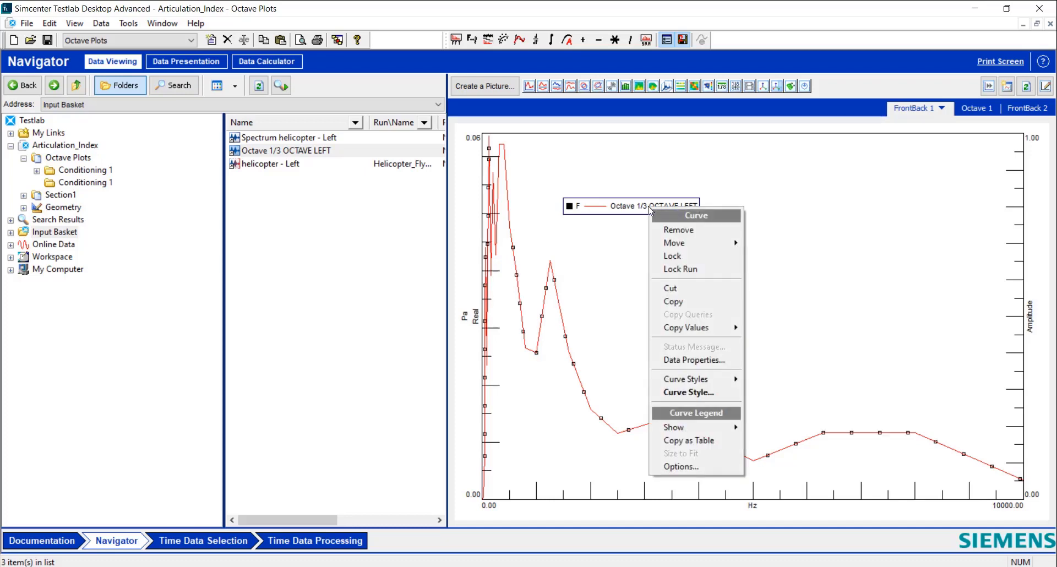
click(695, 392)
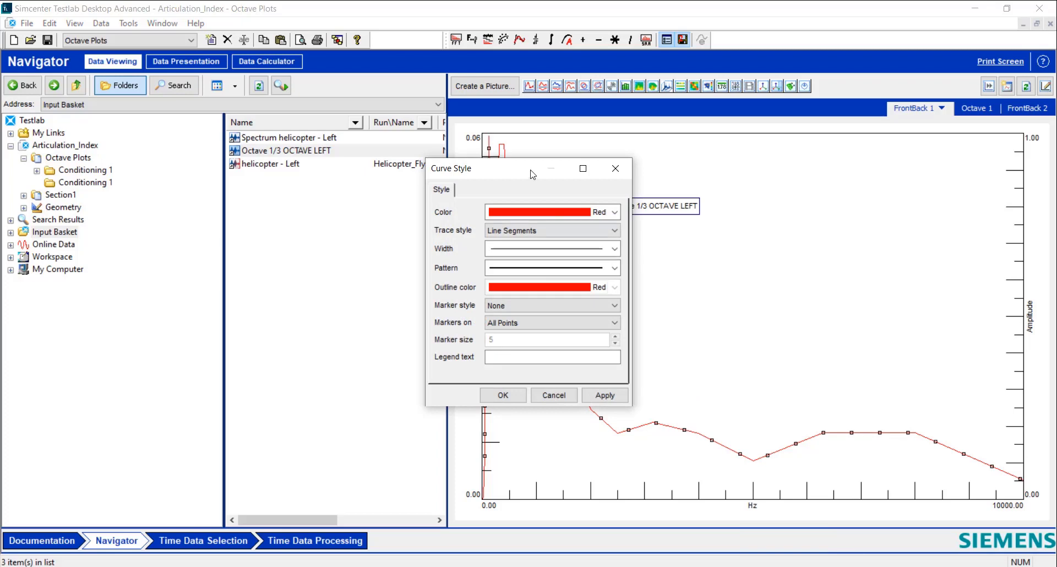
mouse_move(530, 172)
mouse_down()
mouse_move(436, 191)
mouse_move(346, 187)
mouse_up()
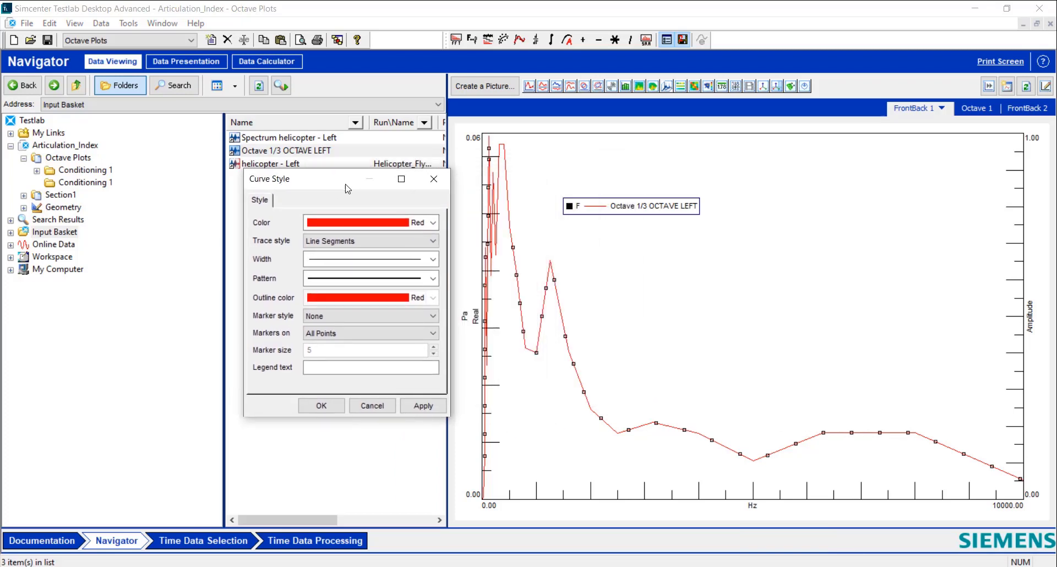
click(360, 242)
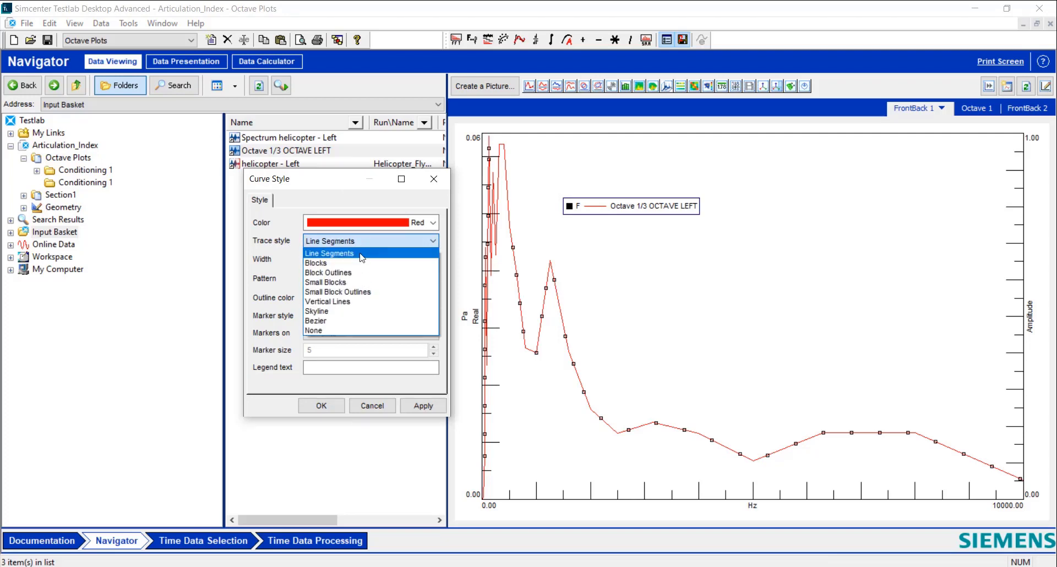
click(361, 273)
click(418, 405)
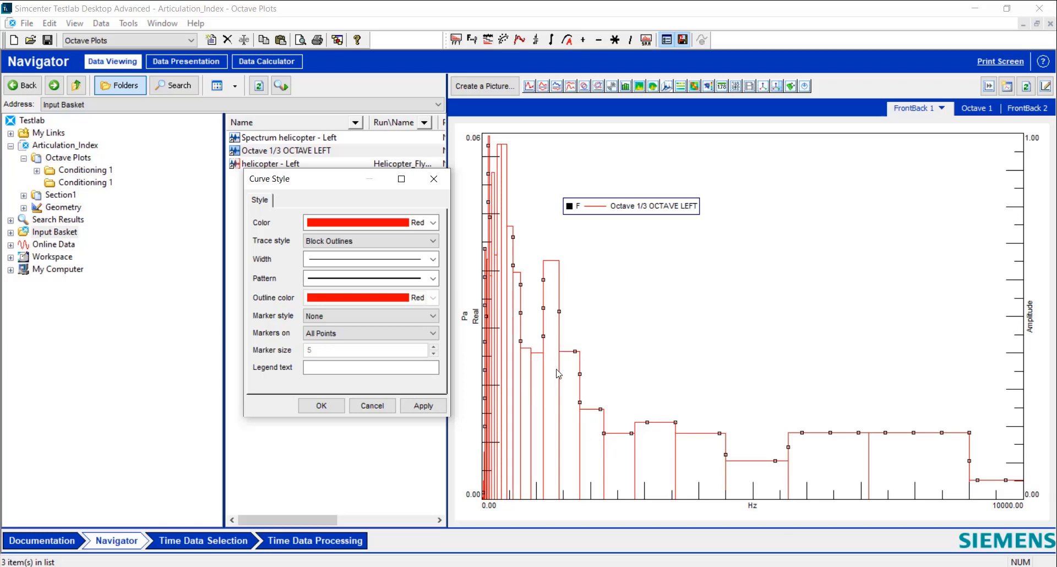
click(381, 242)
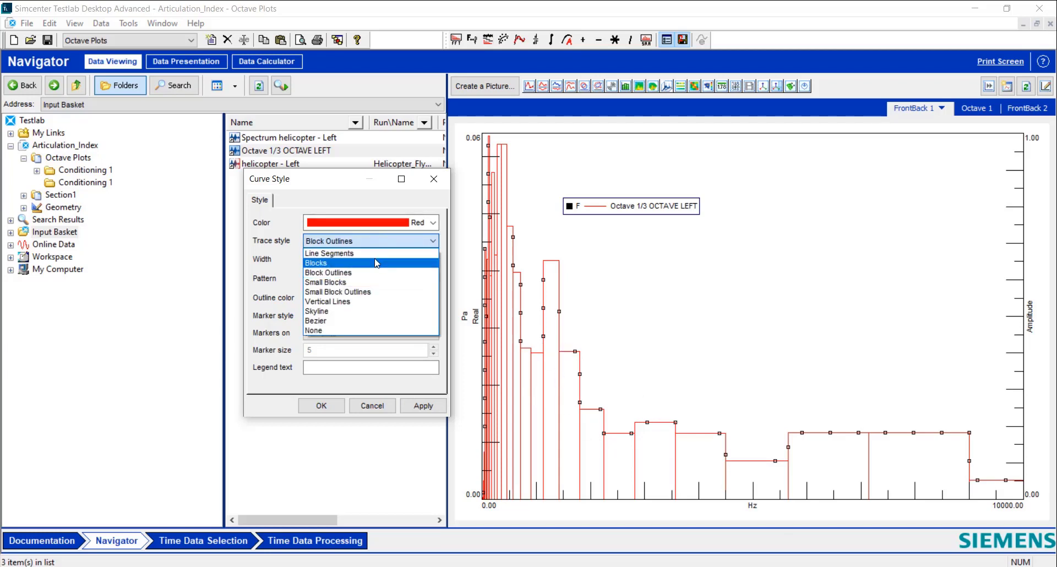
click(376, 263)
click(434, 409)
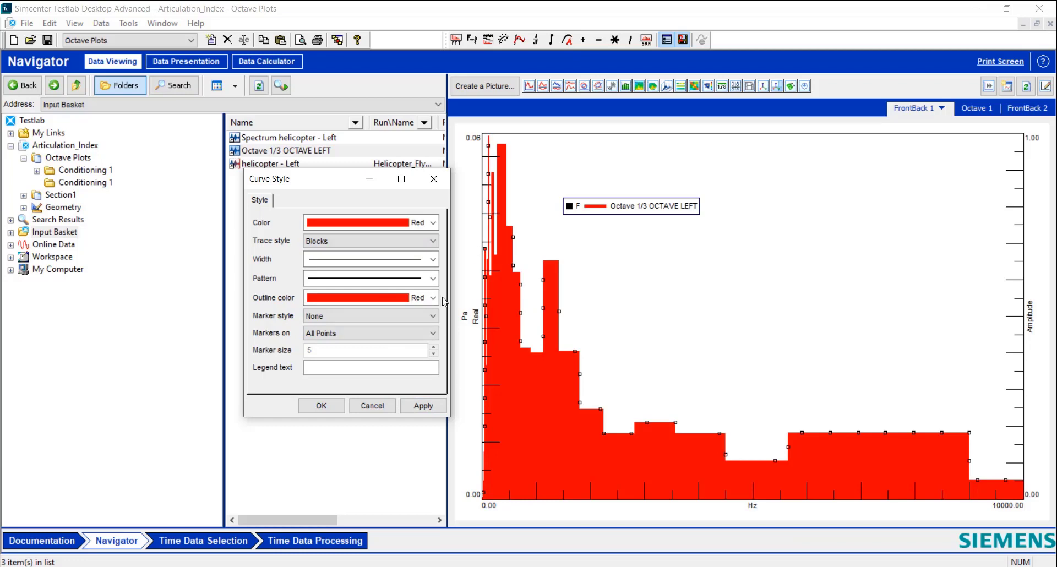
Step: Make the octave block outlines Grey 90%
click(425, 298)
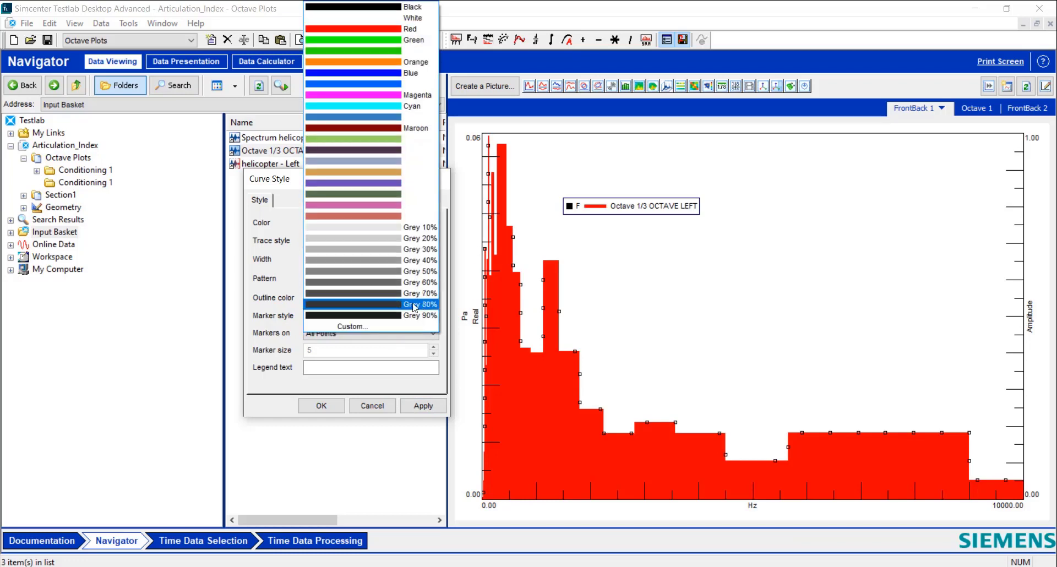
click(418, 315)
click(427, 408)
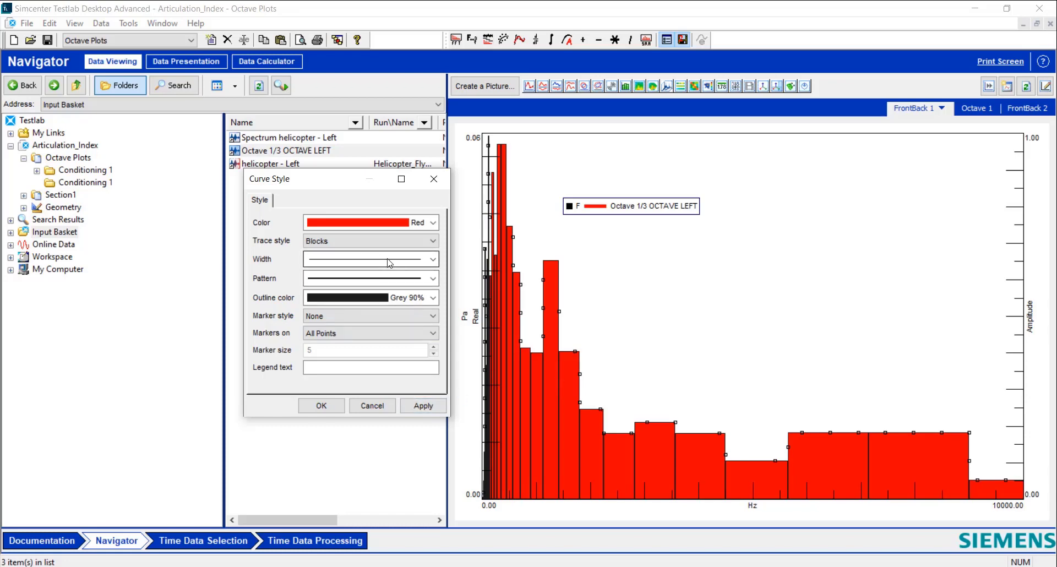
Step: Fill the octave blocks with a custom light green (RGB 198, 255, 198)
click(415, 227)
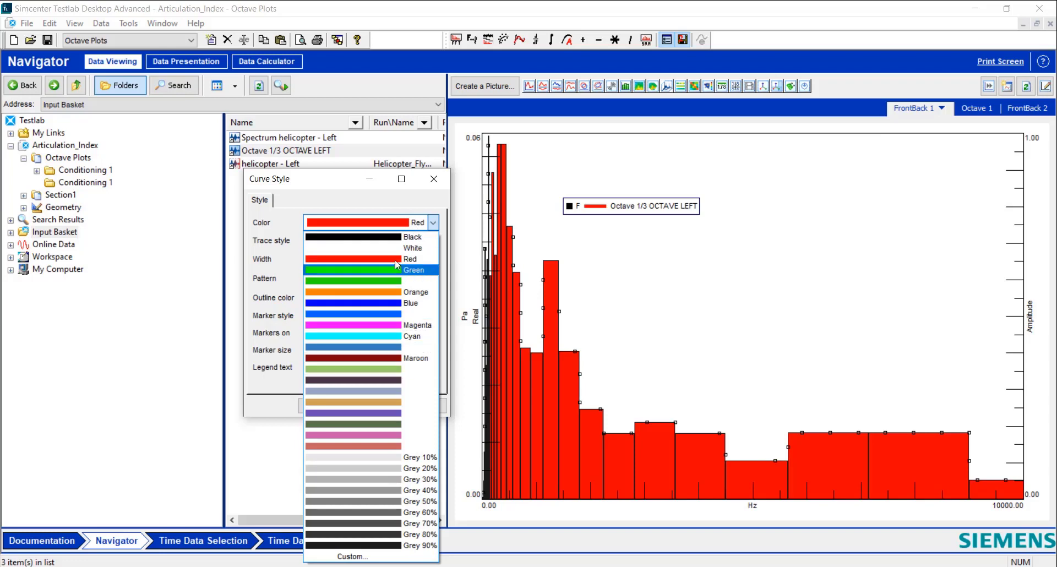
click(367, 556)
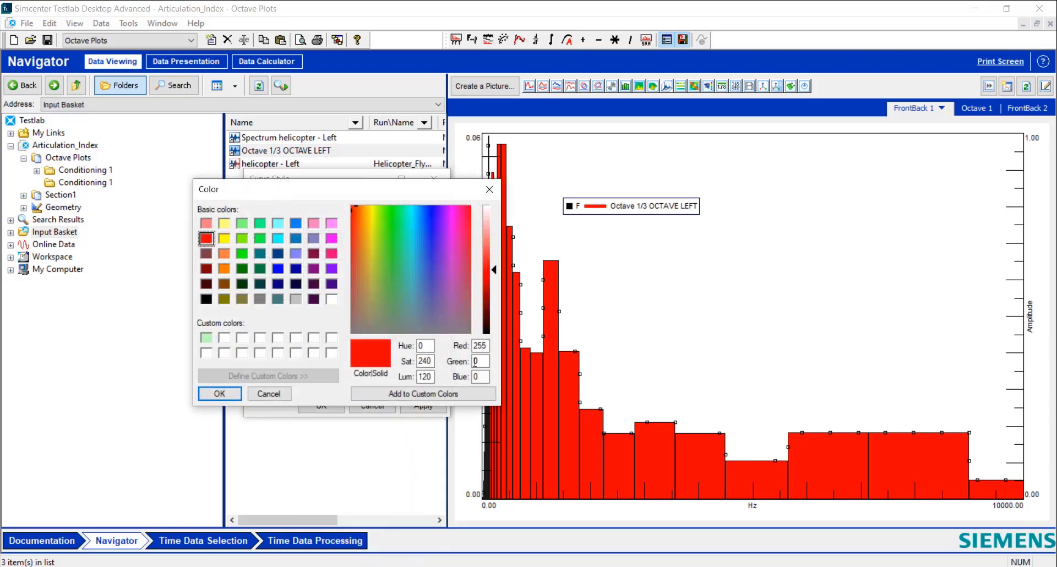
click(241, 253)
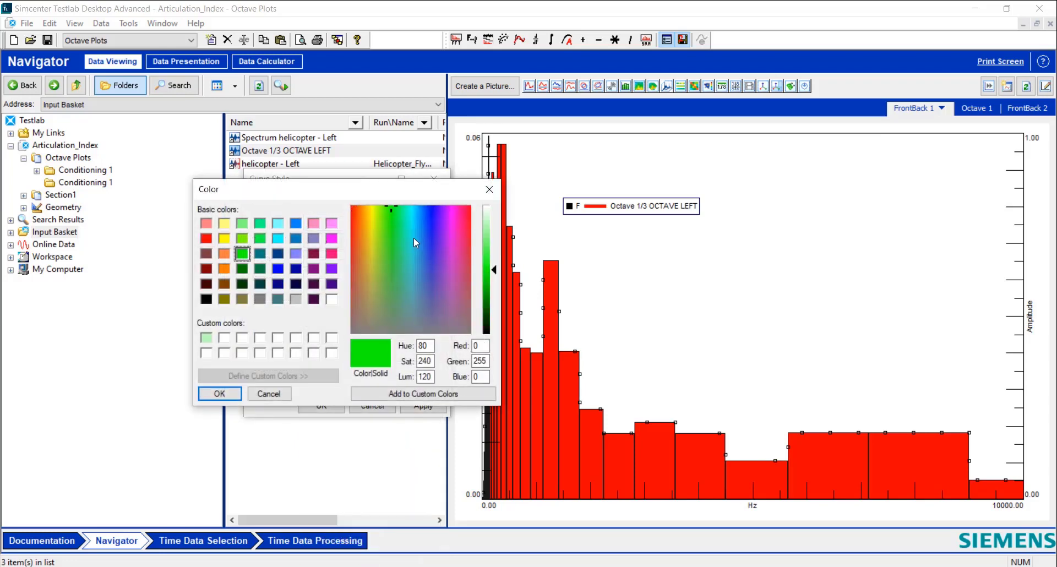
drag(494, 270, 493, 223)
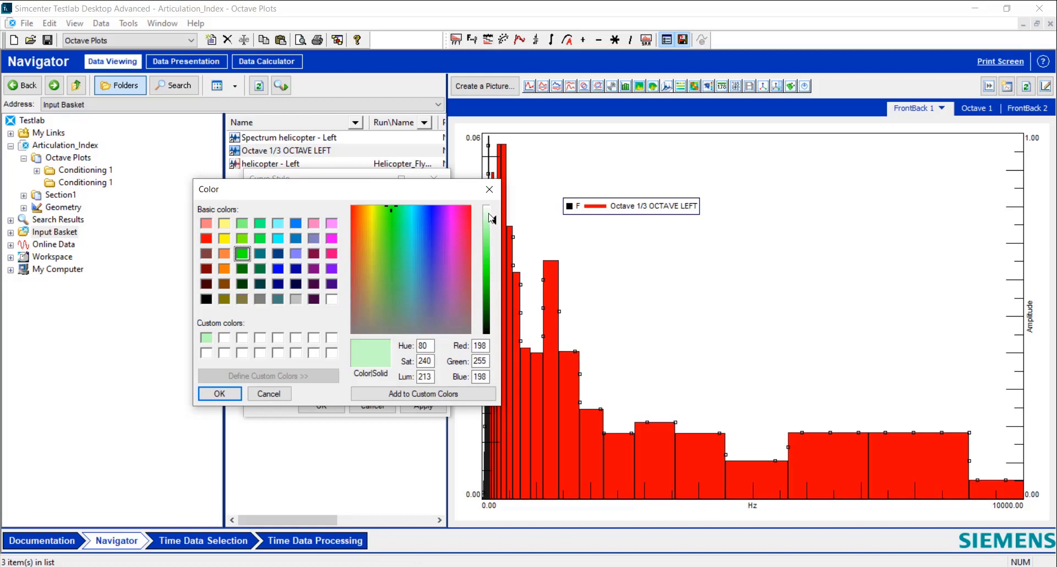
click(446, 394)
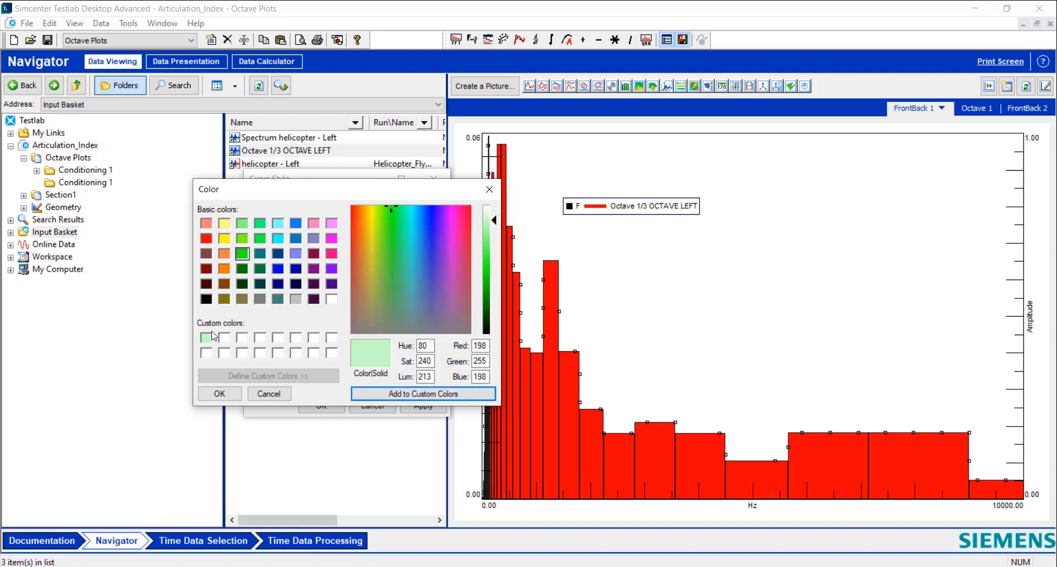
click(212, 337)
click(219, 394)
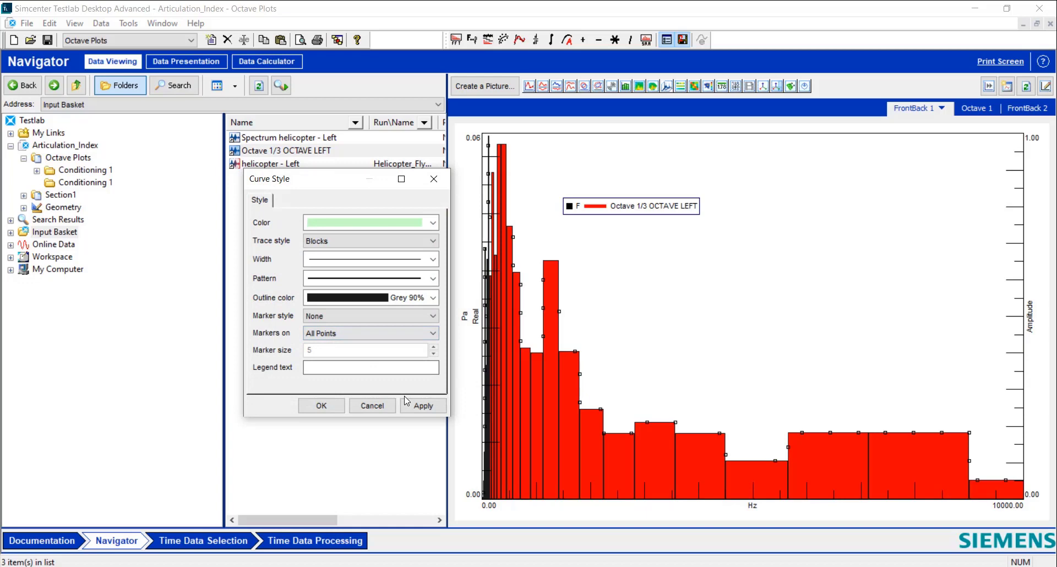
click(408, 402)
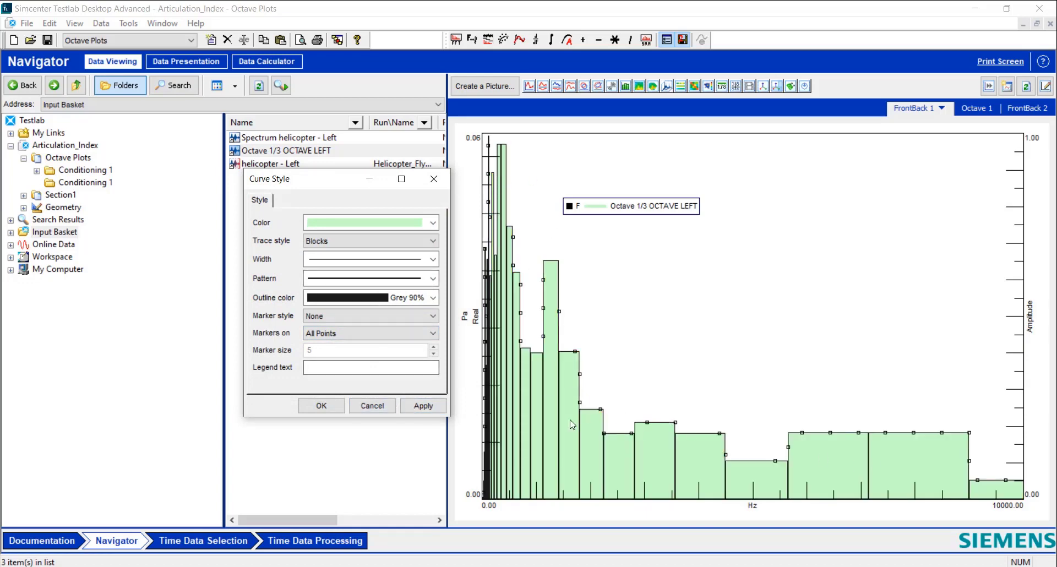
Step: Format the FrontBack 1 x-axis as Octave (0.50–16000 Hz) and open its X Fixed Limits
click(381, 407)
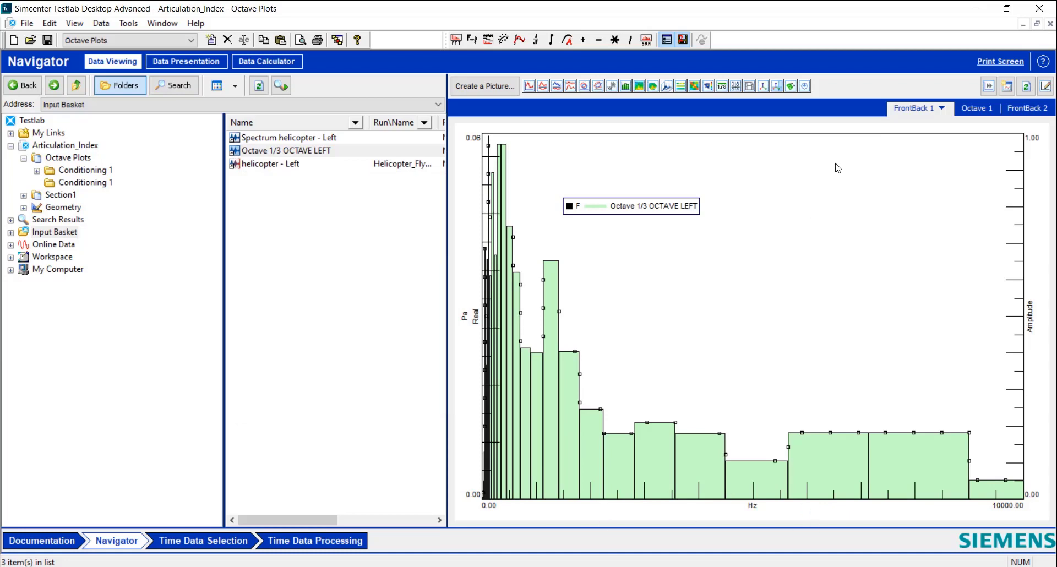
click(986, 107)
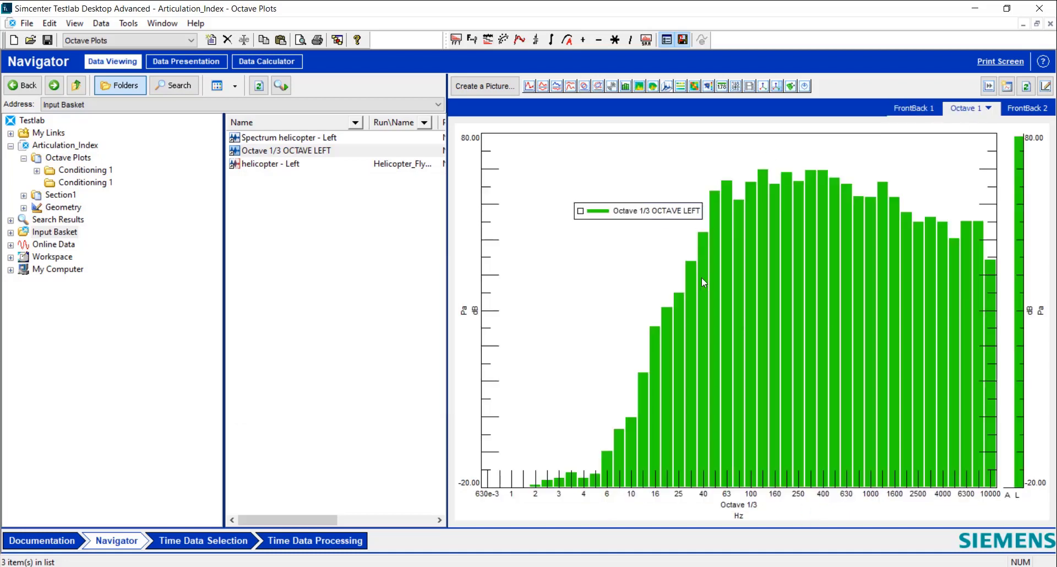
click(900, 110)
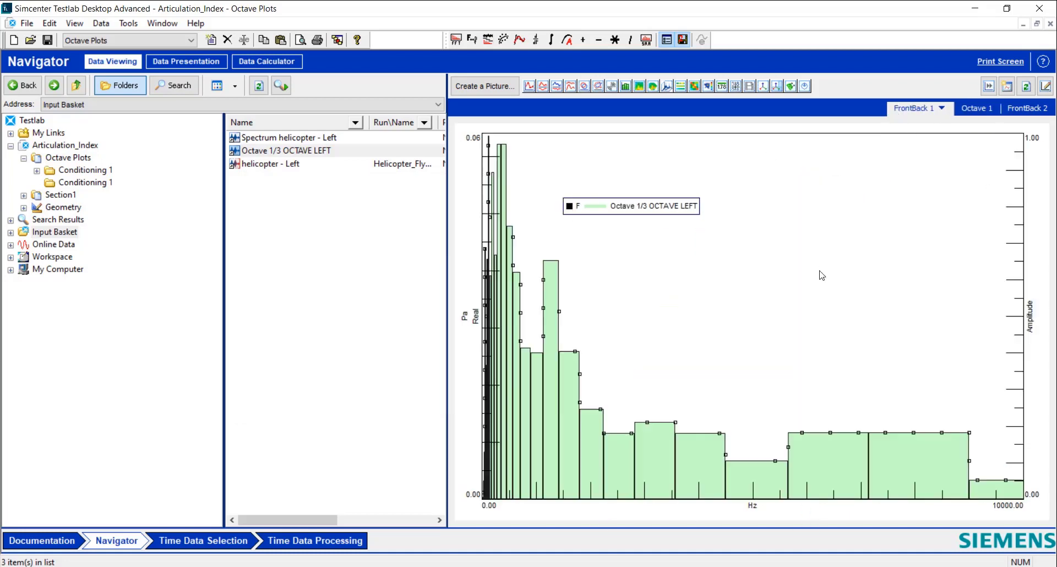
right_click(749, 507)
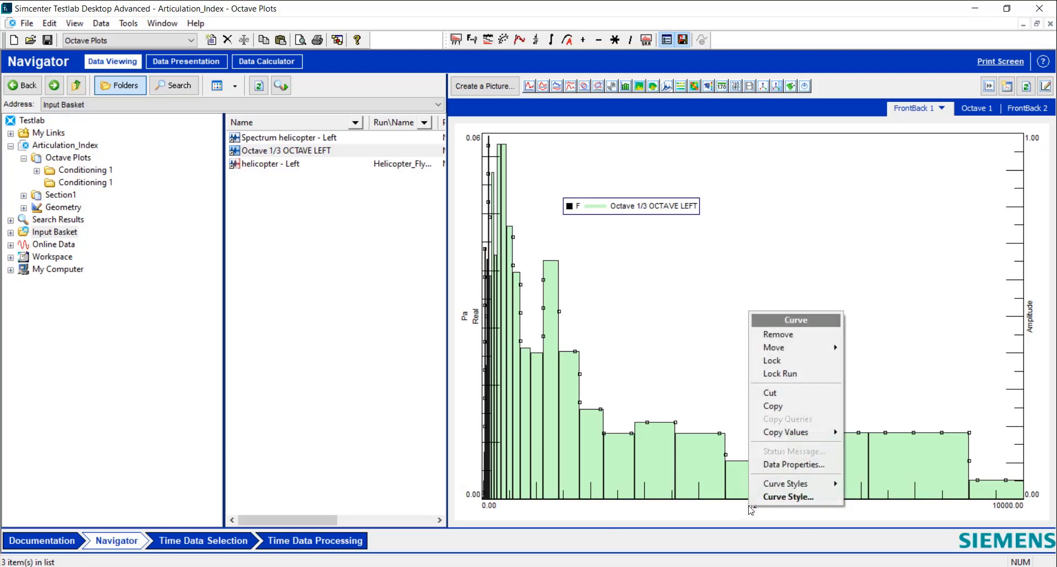
right_click(748, 511)
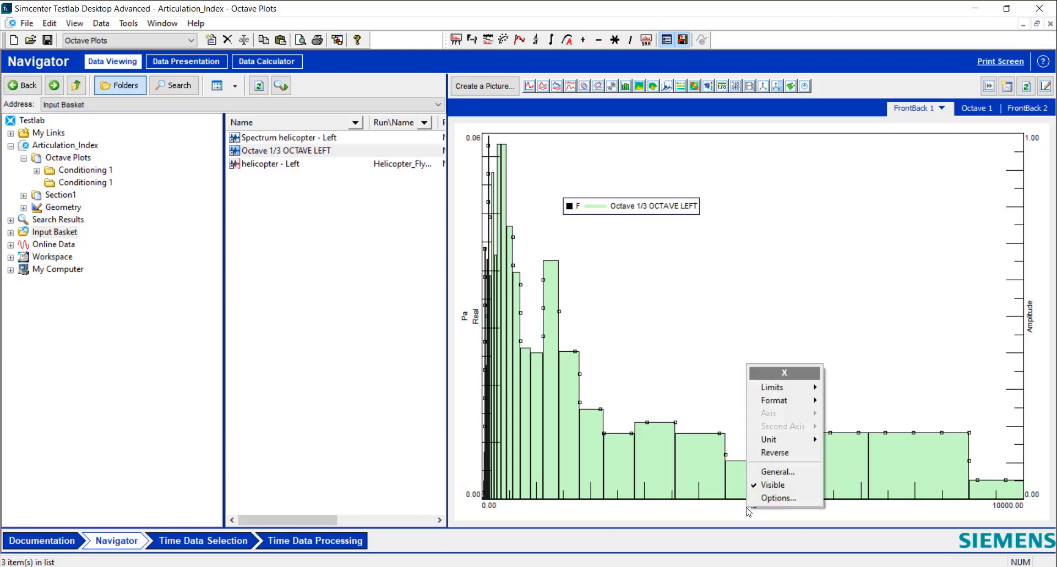
mouse_move(776, 399)
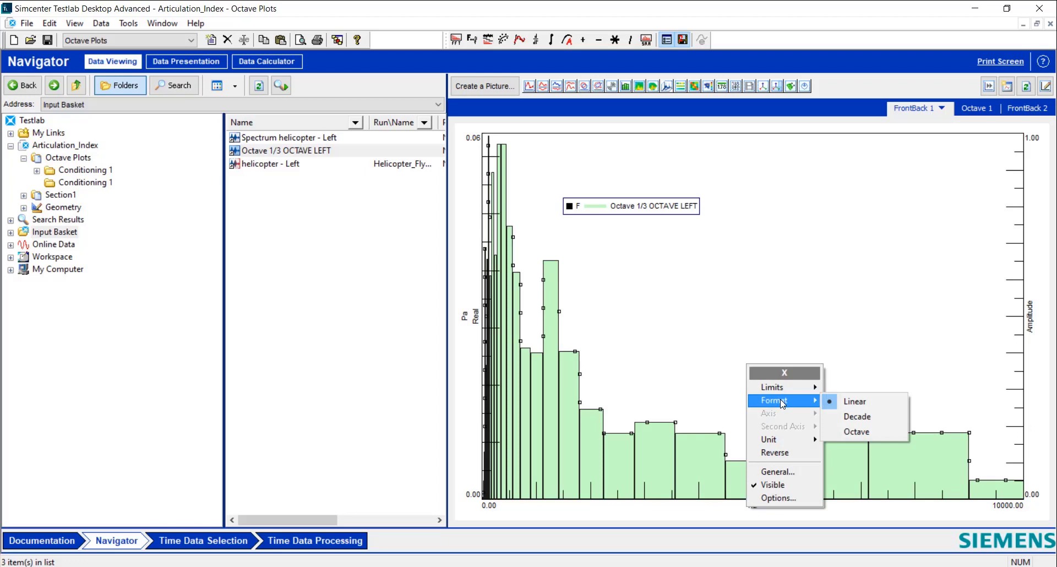
click(846, 433)
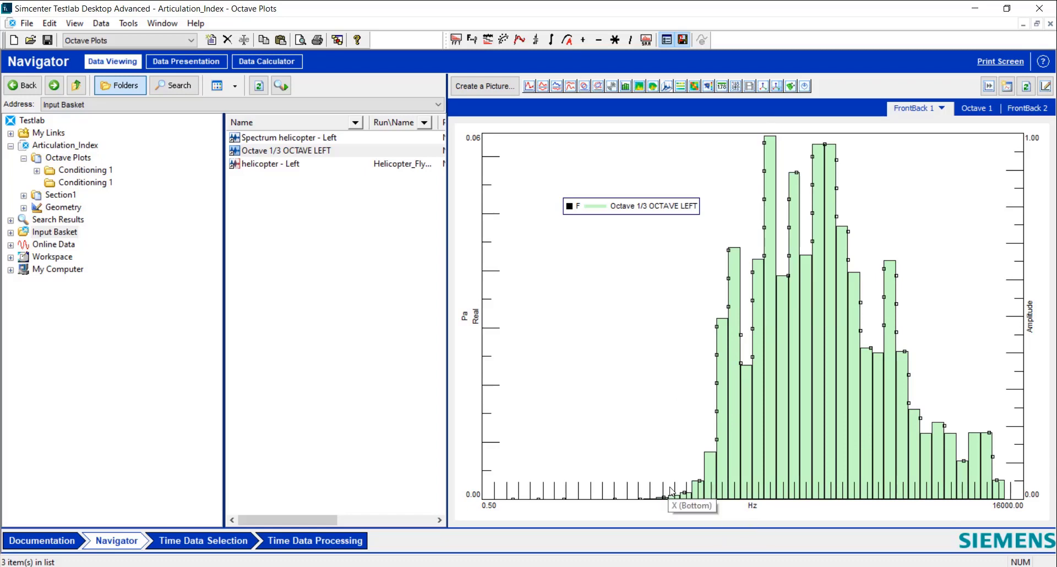
double_click(493, 513)
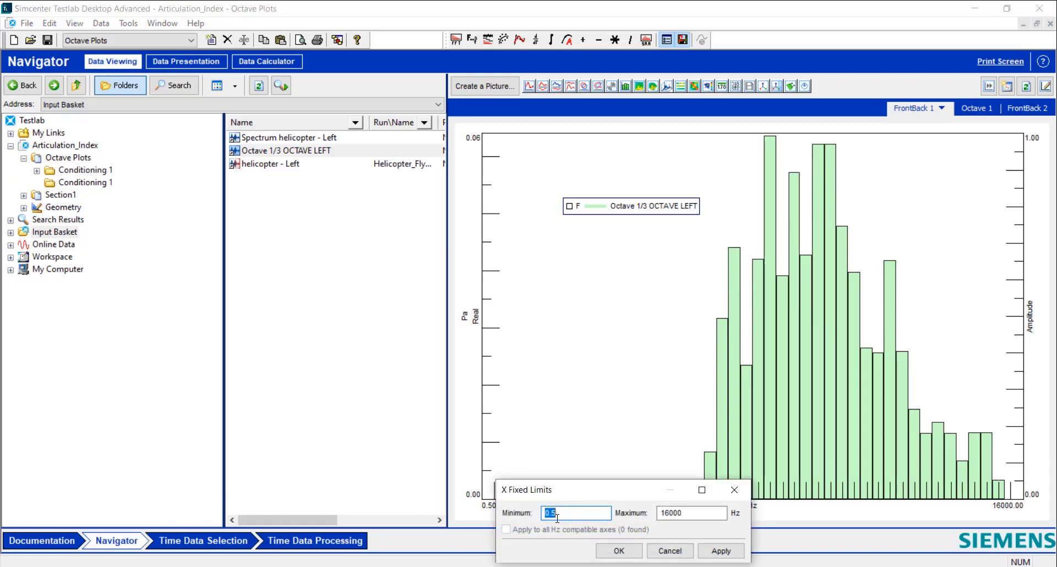
Step: Set the minimum frequency to 12 Hz and move the legend up-left
text(12)
key(Return)
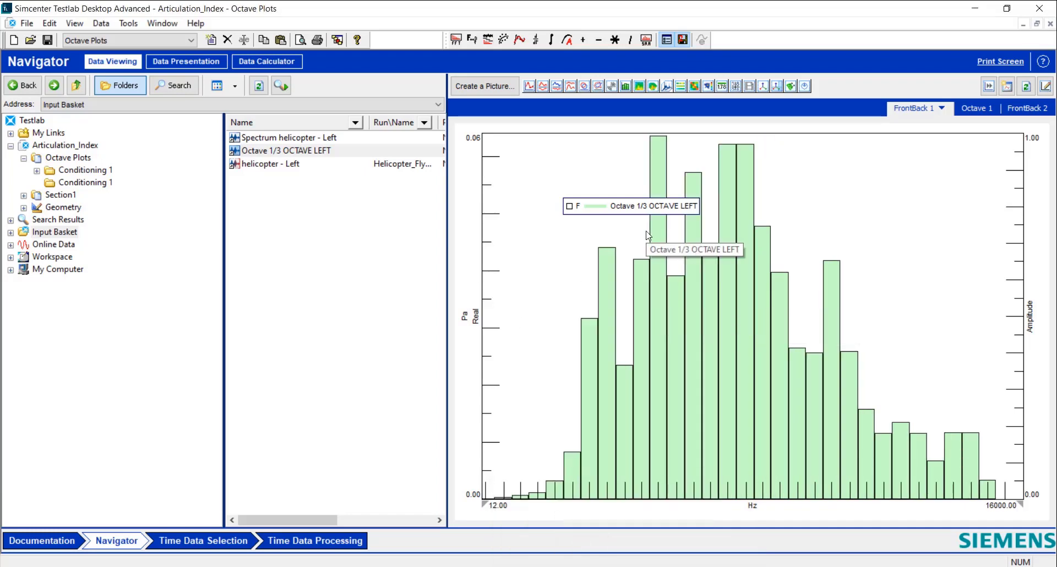
drag(620, 212, 588, 178)
Step: Switch the FrontBack 1 y-axis format to dB (10–80)
right_click(484, 310)
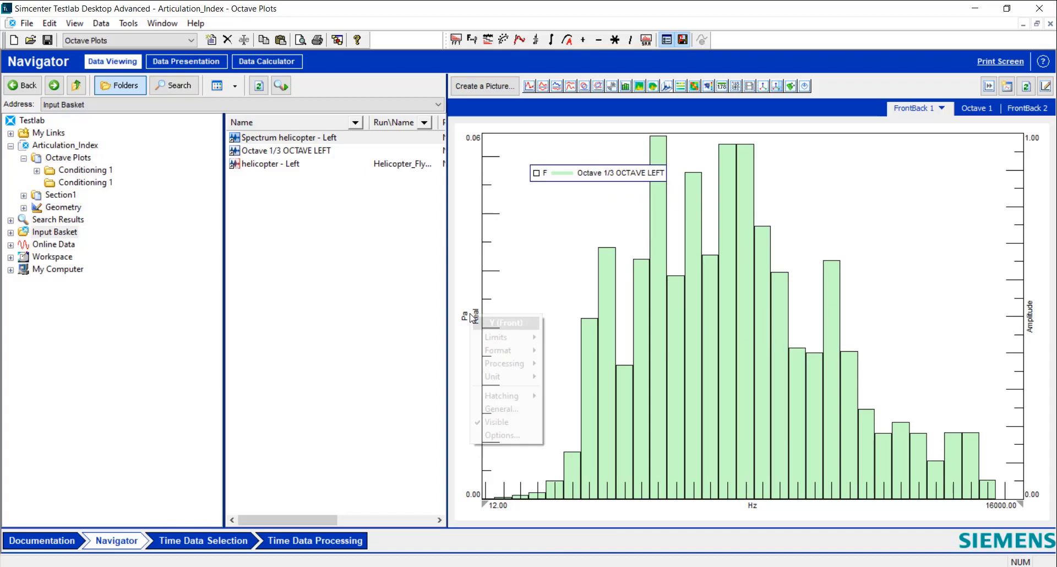
mouse_move(536, 342)
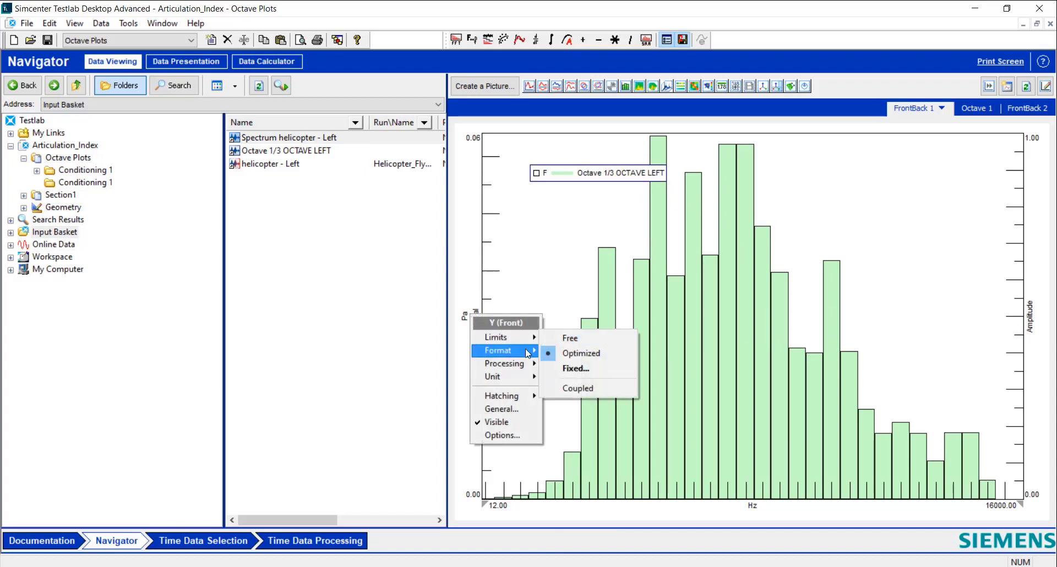
click(564, 429)
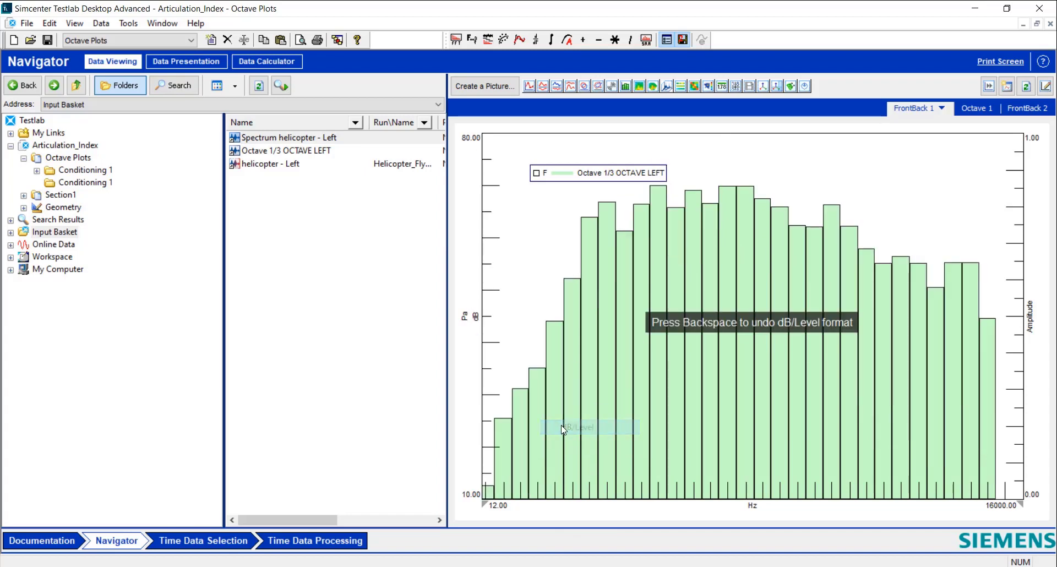
click(985, 112)
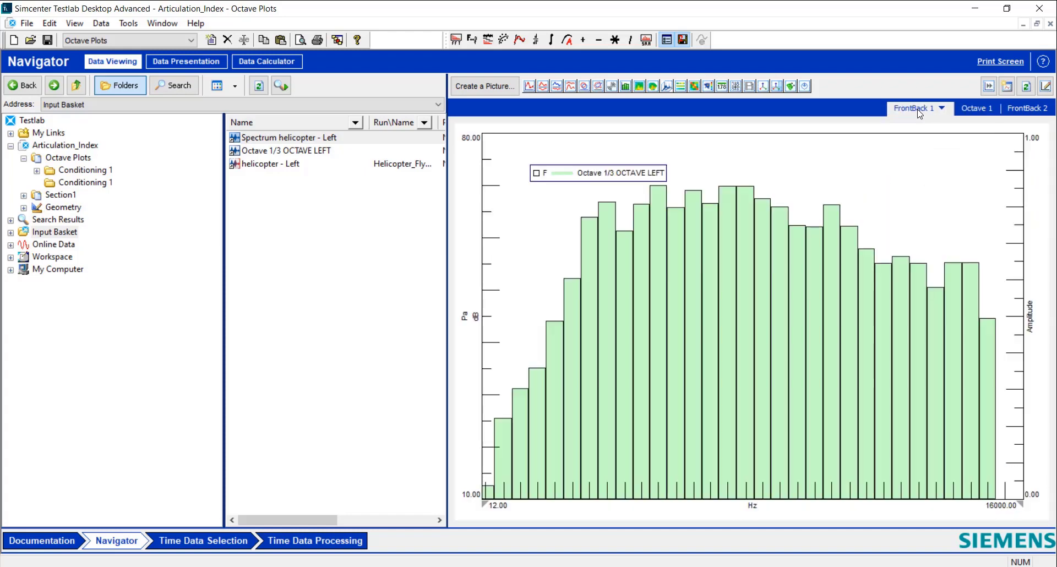
Step: Overlay the magenta Spectrum helicopter - Left trace on FrontBack 1, scaled -20–80 dB
click(917, 110)
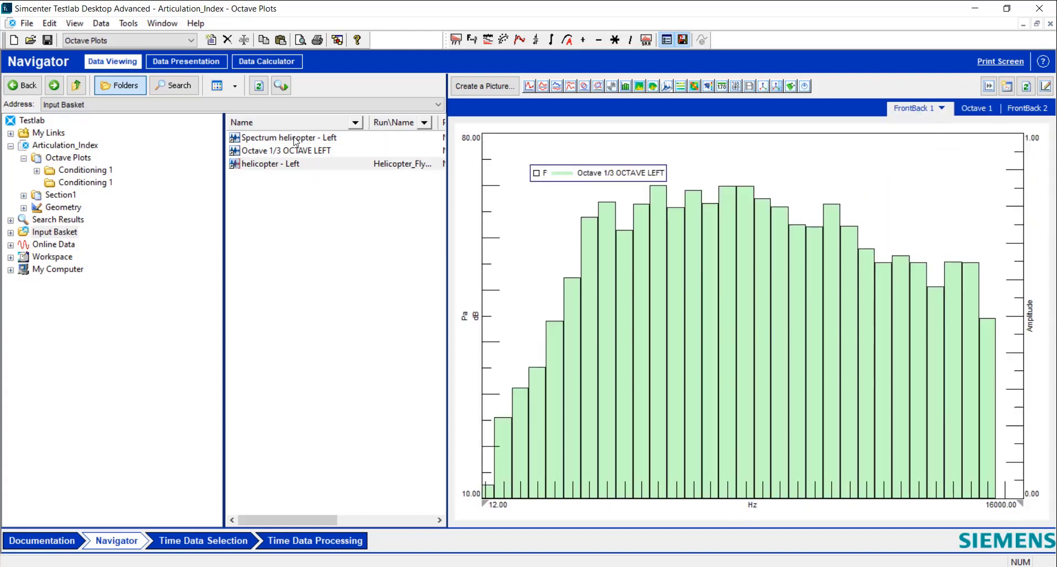
mouse_move(309, 137)
mouse_down()
mouse_move(640, 282)
mouse_move(669, 310)
mouse_up()
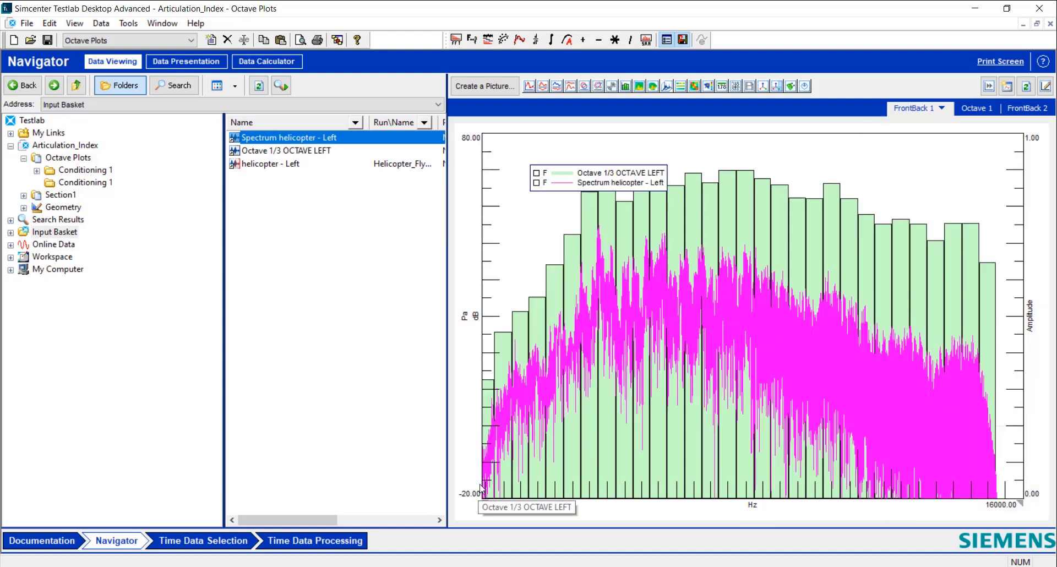
click(642, 184)
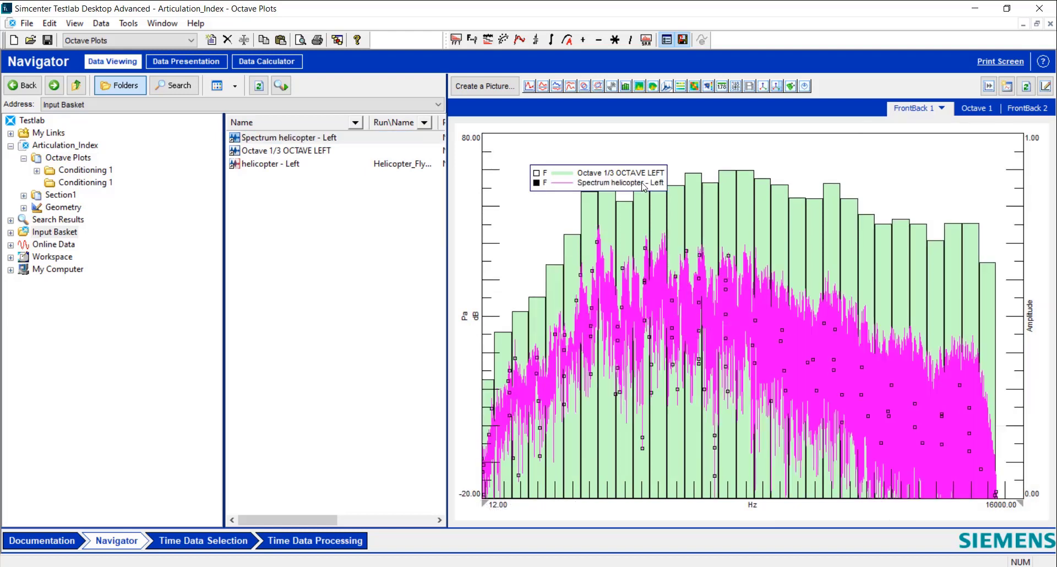
click(599, 176)
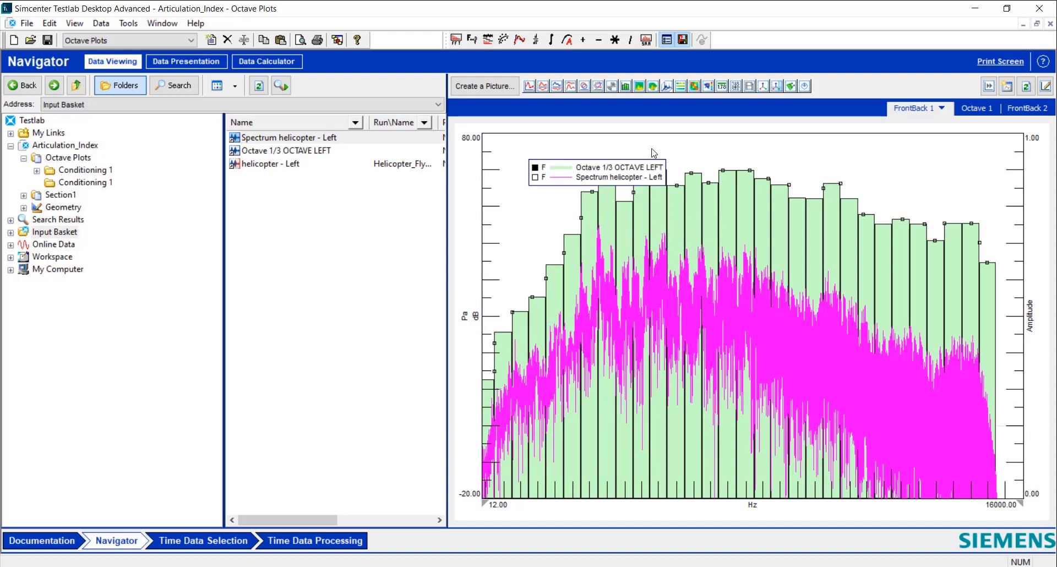
click(993, 85)
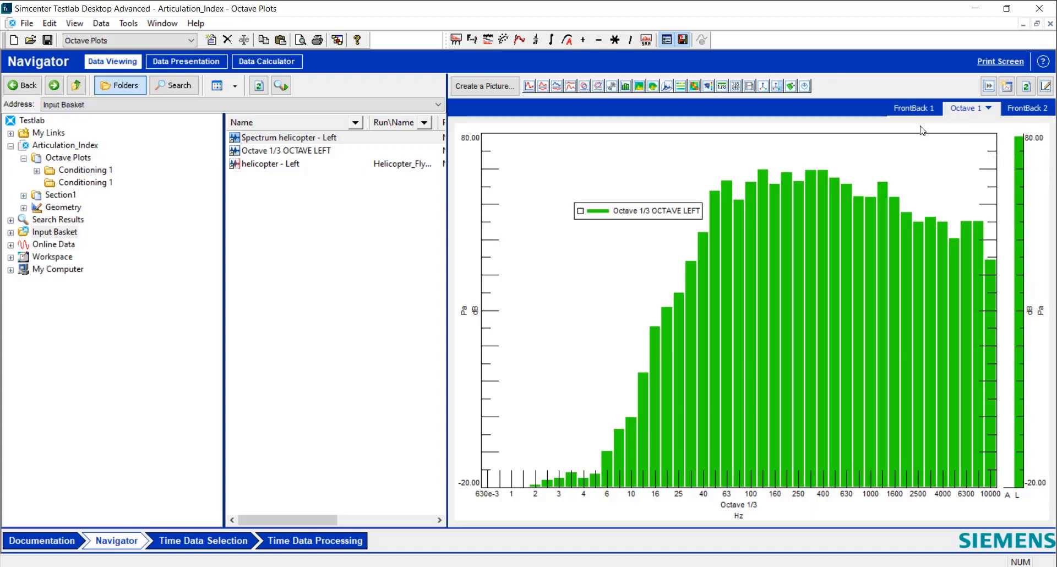
Step: Add a single Y cursor to the Octave 1 graph
click(914, 108)
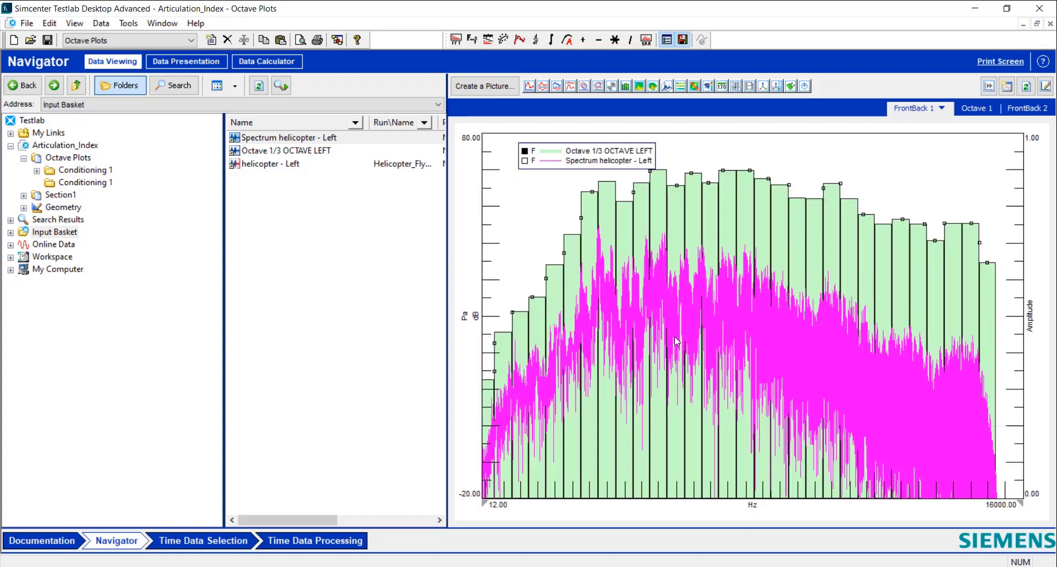
click(971, 109)
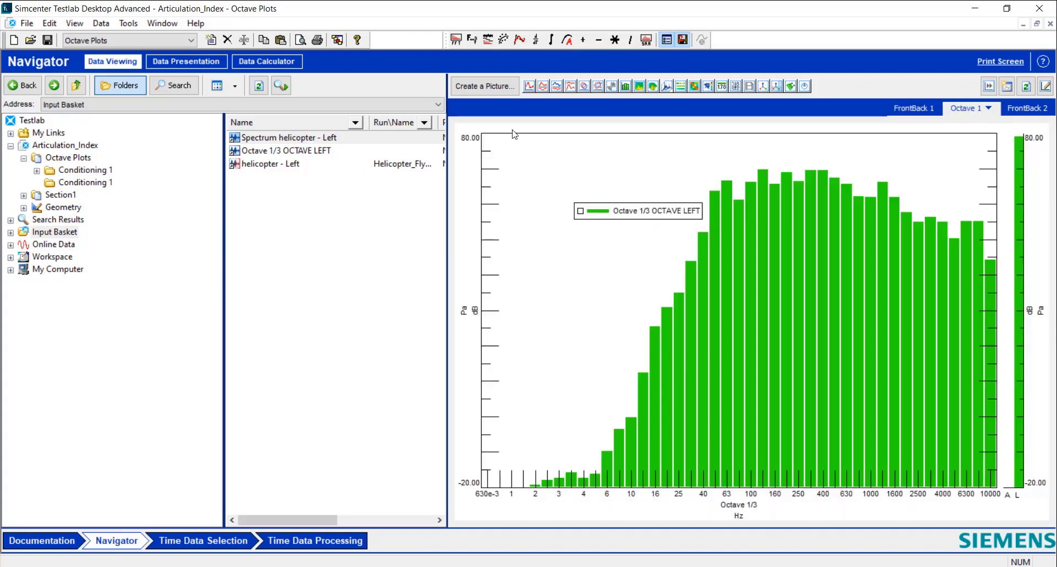
right_click(470, 167)
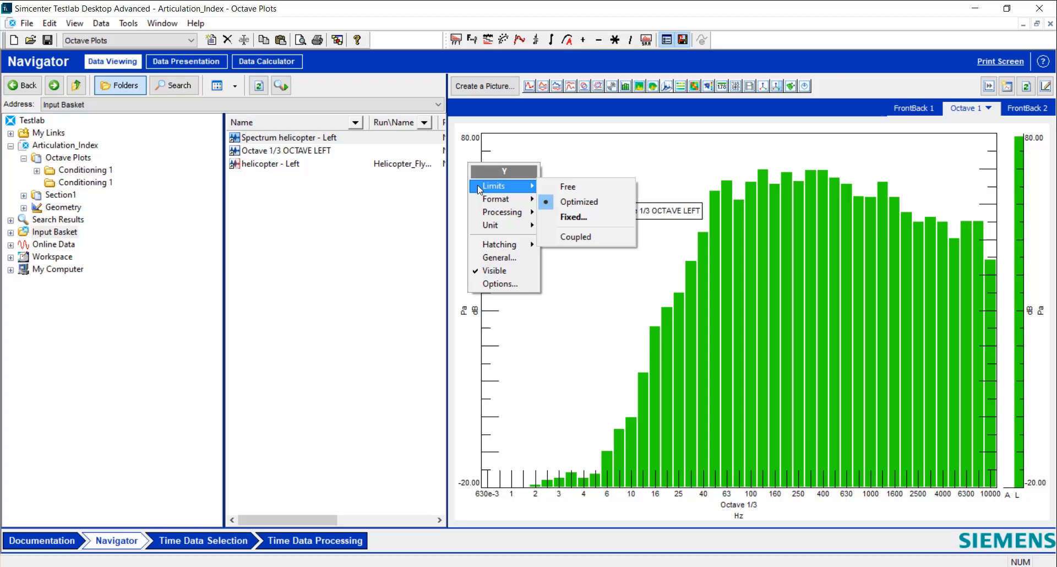
click(574, 159)
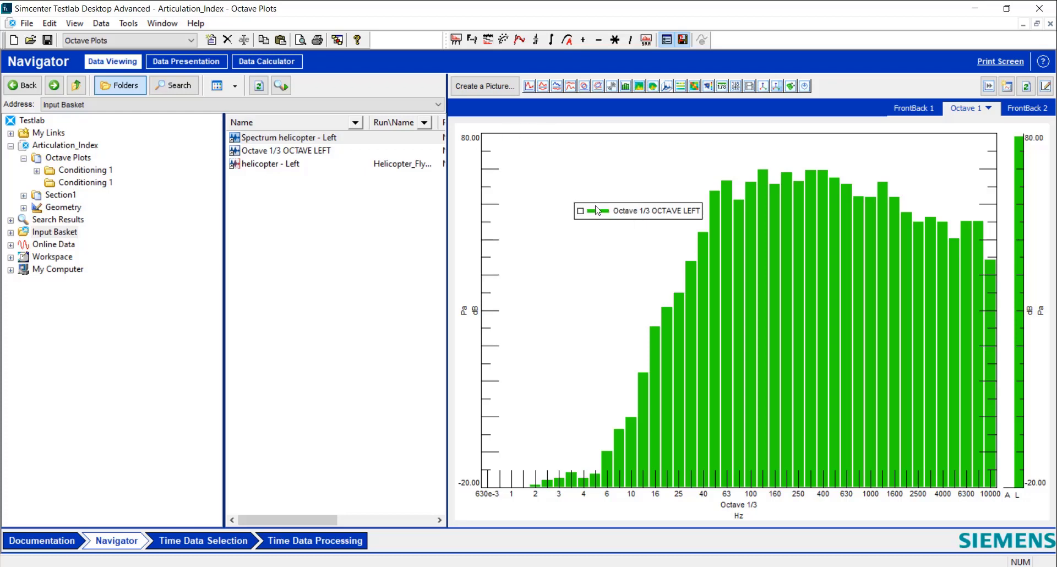
right_click(648, 175)
click(625, 163)
right_click(561, 180)
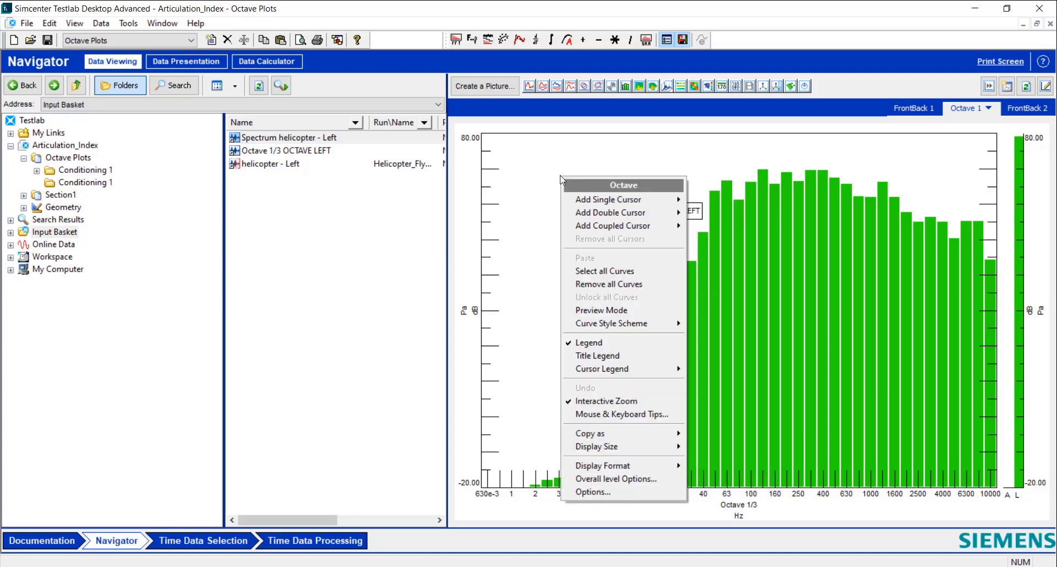
right_click(565, 155)
mouse_move(626, 183)
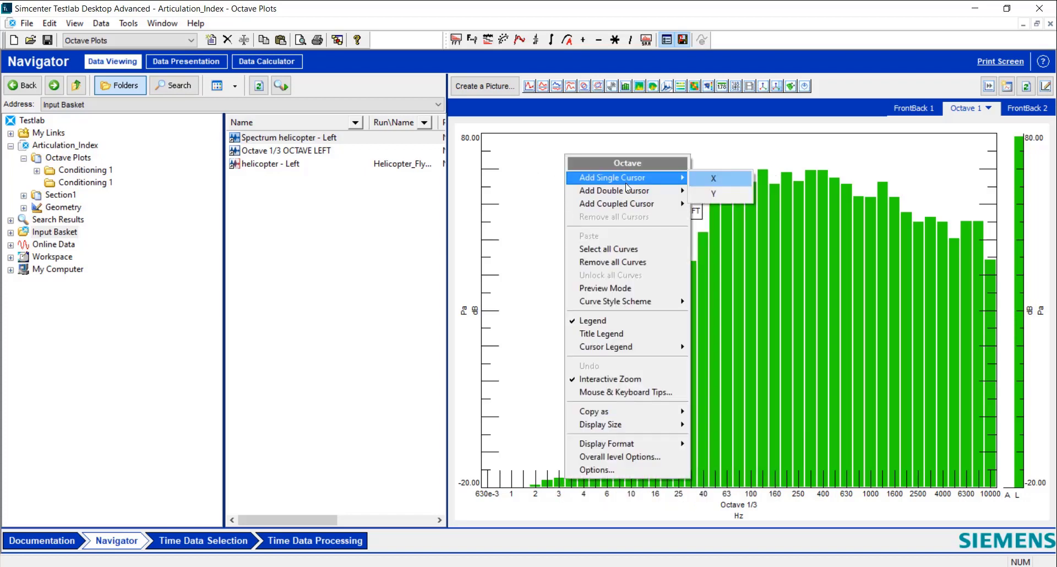
click(721, 191)
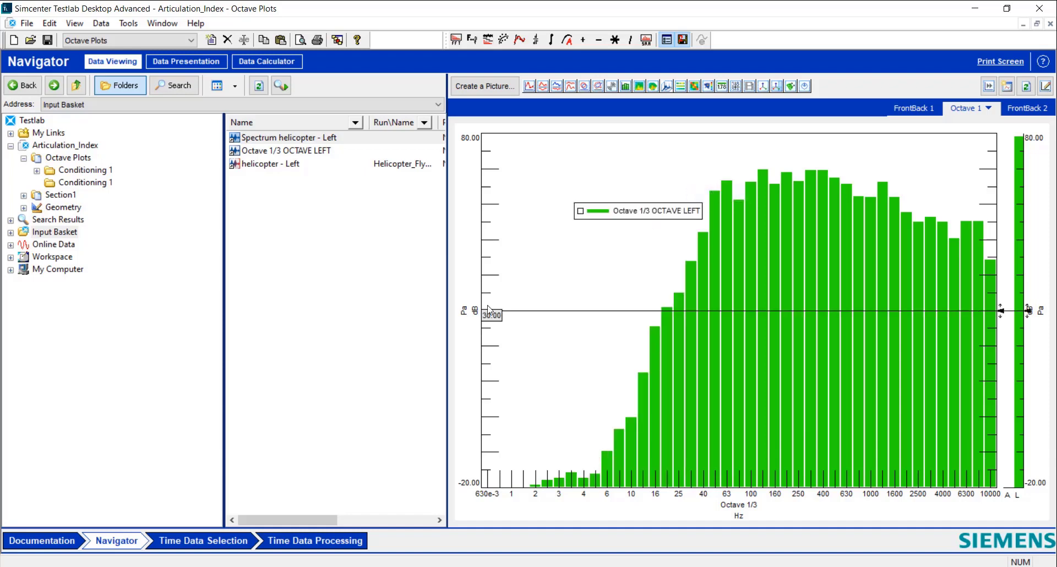
Step: Zoom the Y range to 68.61–80 dB and place the cursor at 79.08
drag(487, 317, 523, 140)
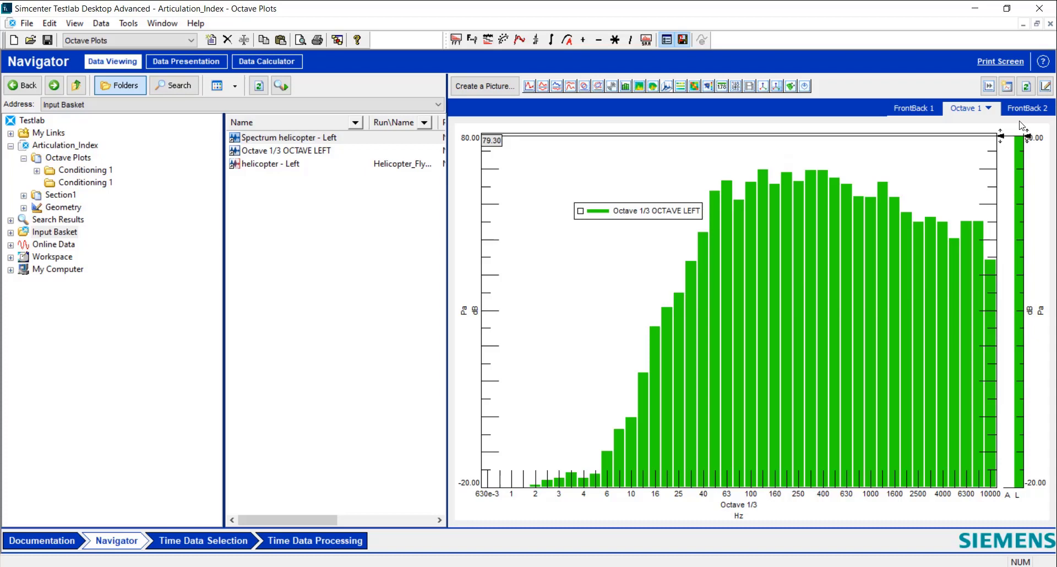
drag(974, 178, 968, 135)
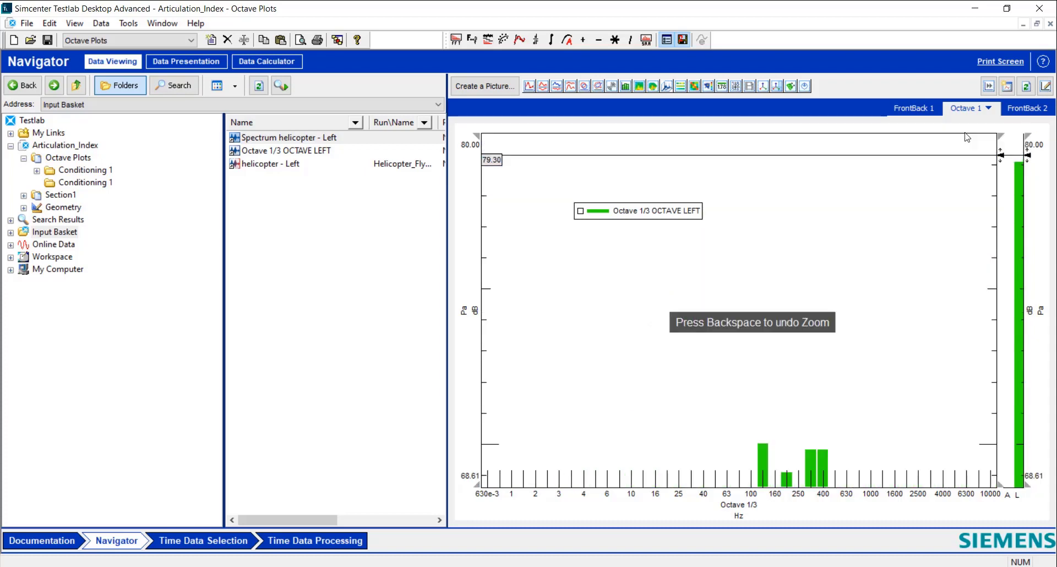
drag(484, 159, 487, 167)
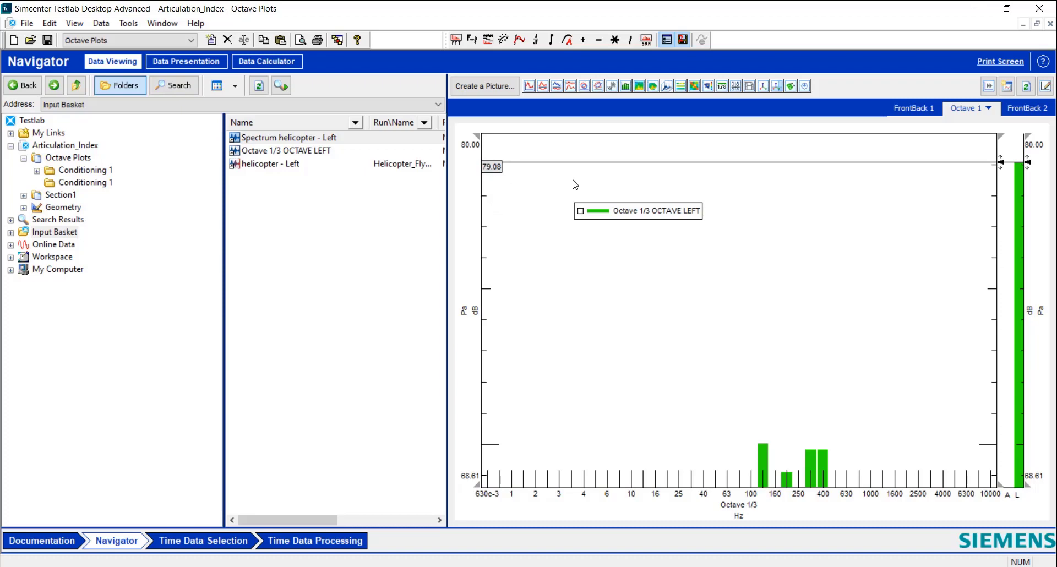
Step: Add Statistical Value - RMS with unit label in dB to the FrontBack 1 legend
click(908, 110)
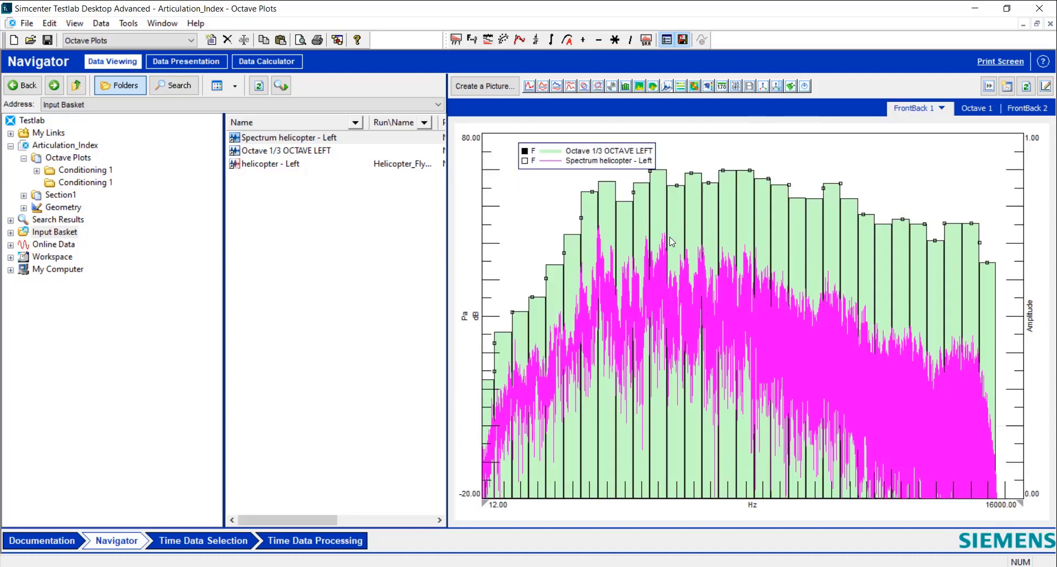
right_click(552, 170)
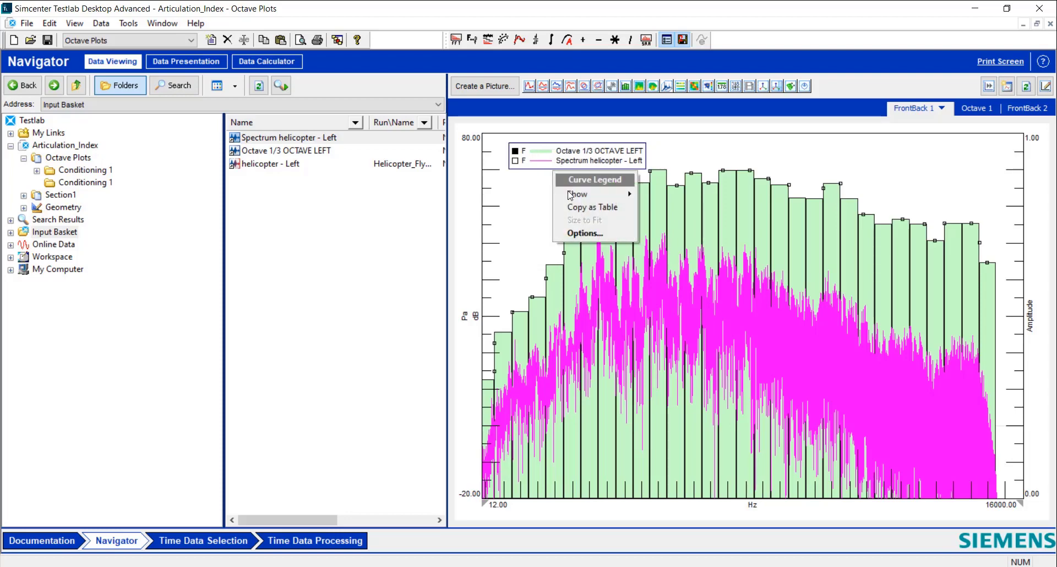
click(588, 233)
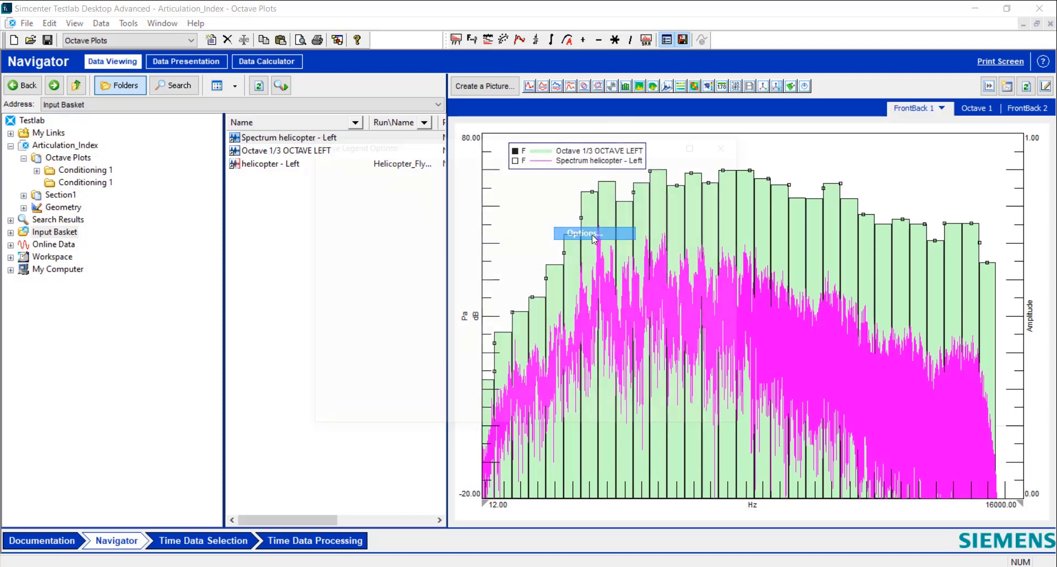
click(491, 168)
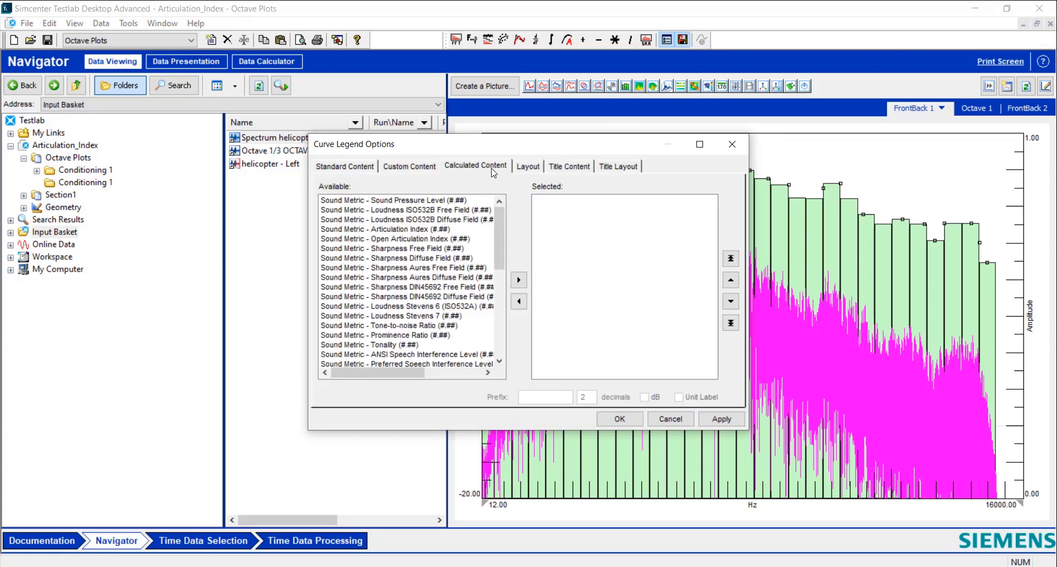
drag(500, 261, 499, 311)
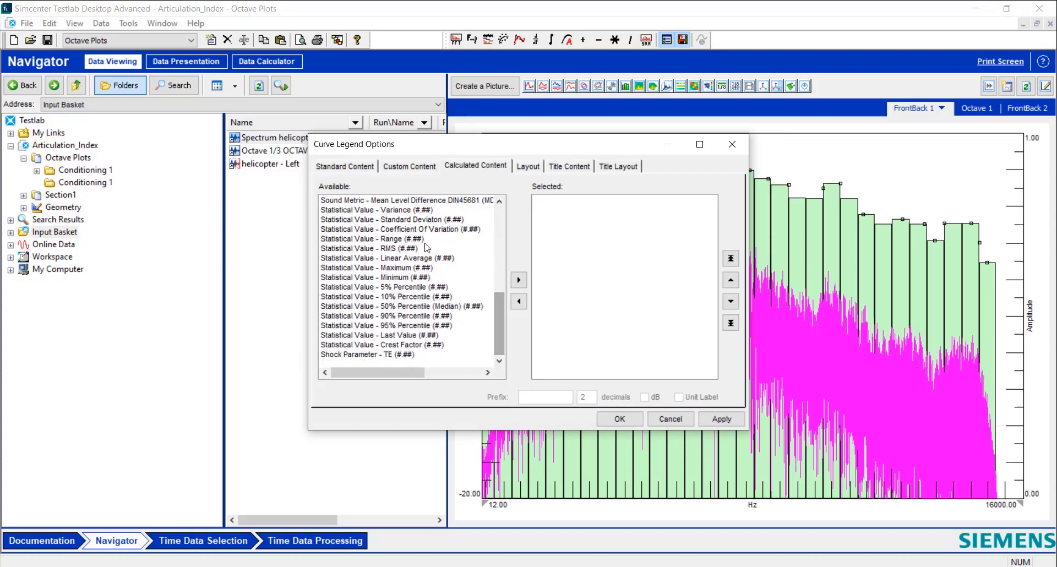
click(404, 248)
click(520, 279)
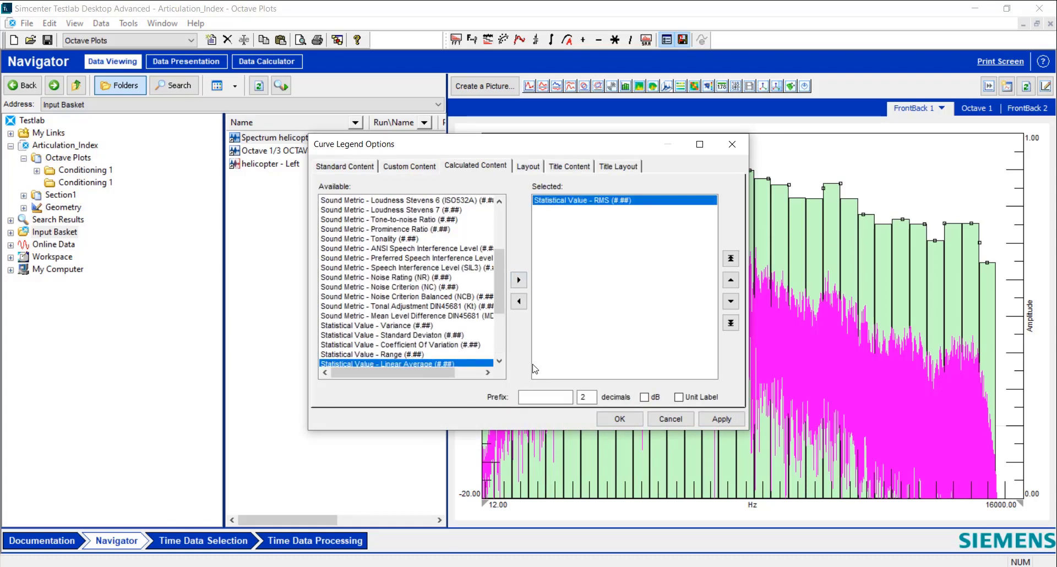
click(680, 397)
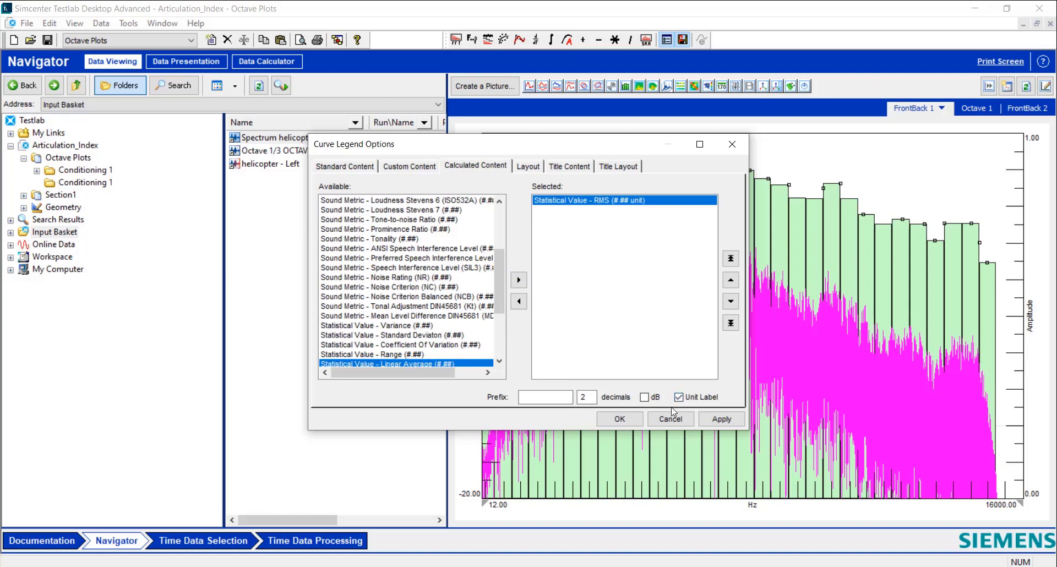
click(644, 397)
click(535, 396)
click(606, 422)
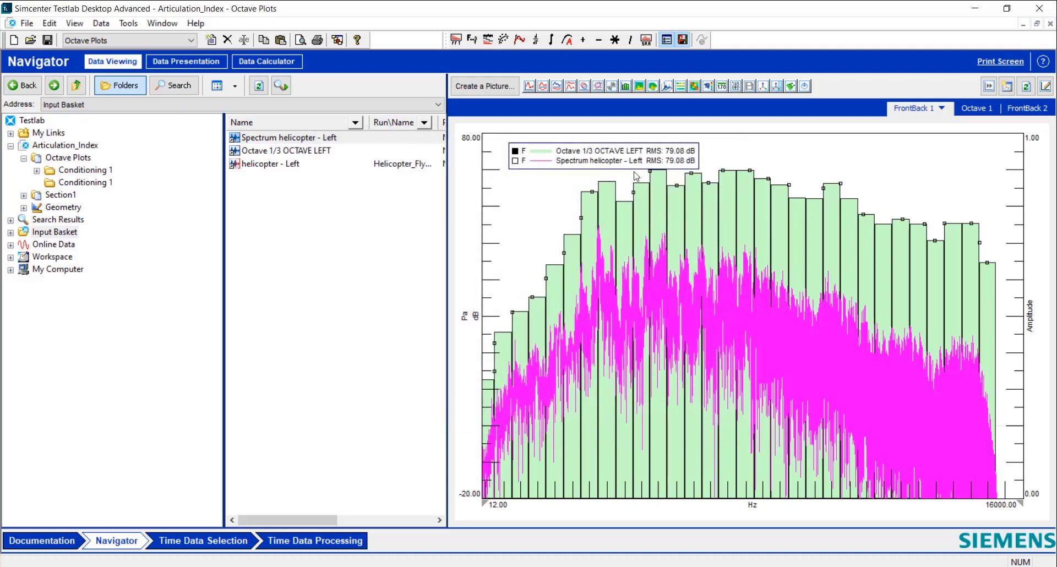
Step: Nudge the FrontBack 1 legend upward and compare it with the Octave 1 graph
drag(634, 167, 628, 159)
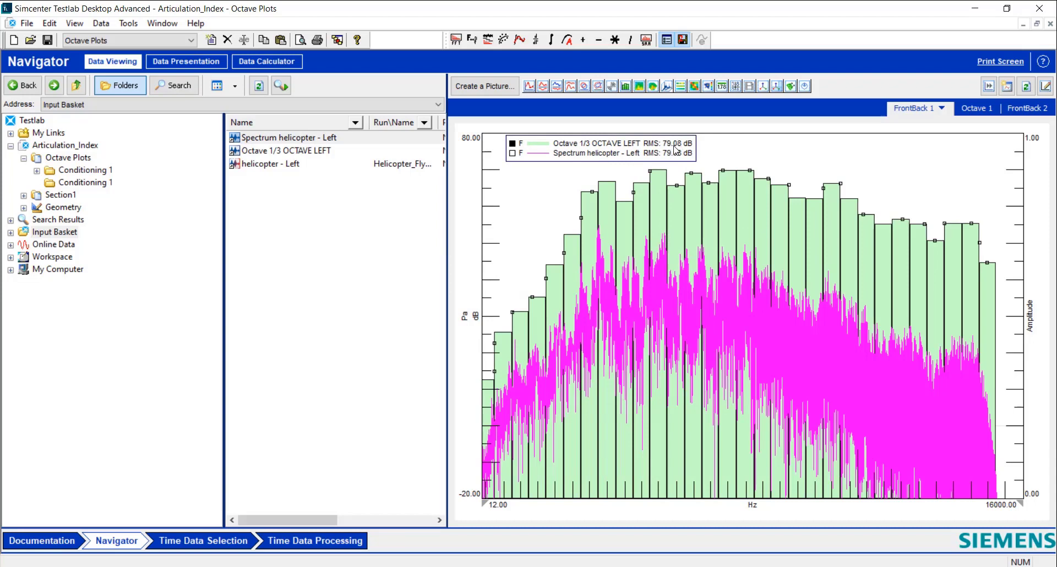
click(982, 109)
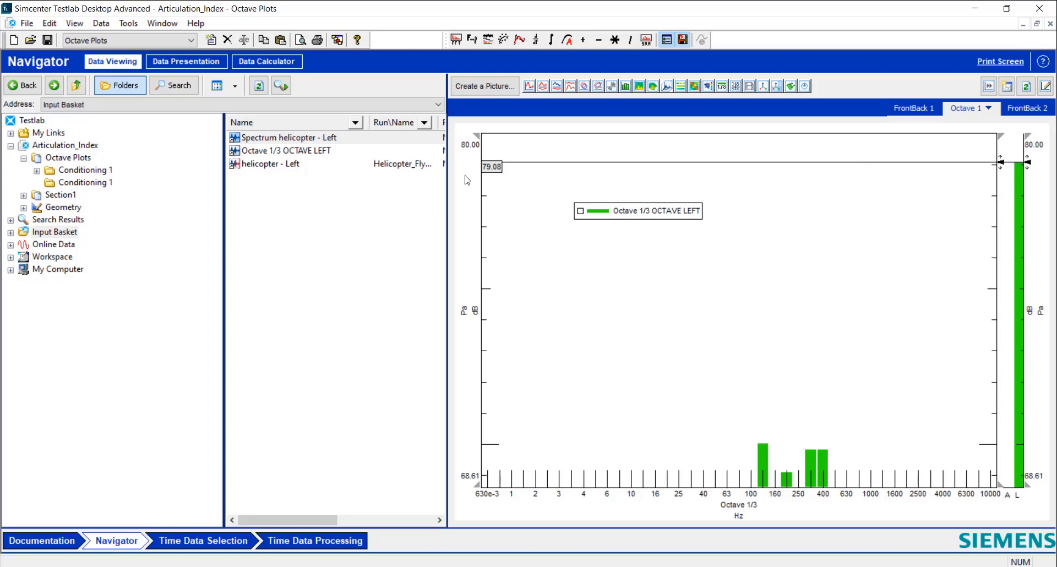
click(892, 108)
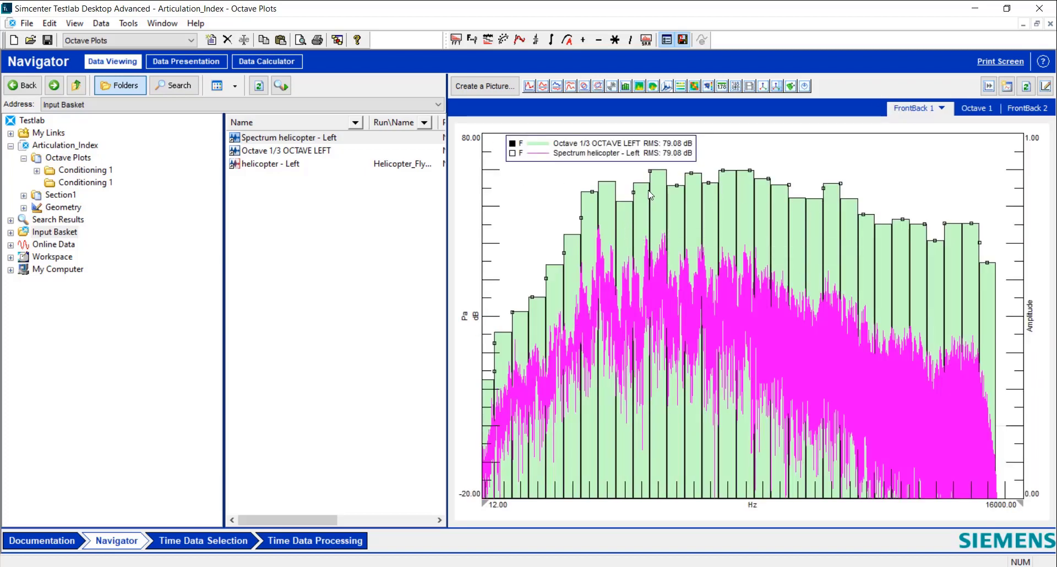
click(986, 108)
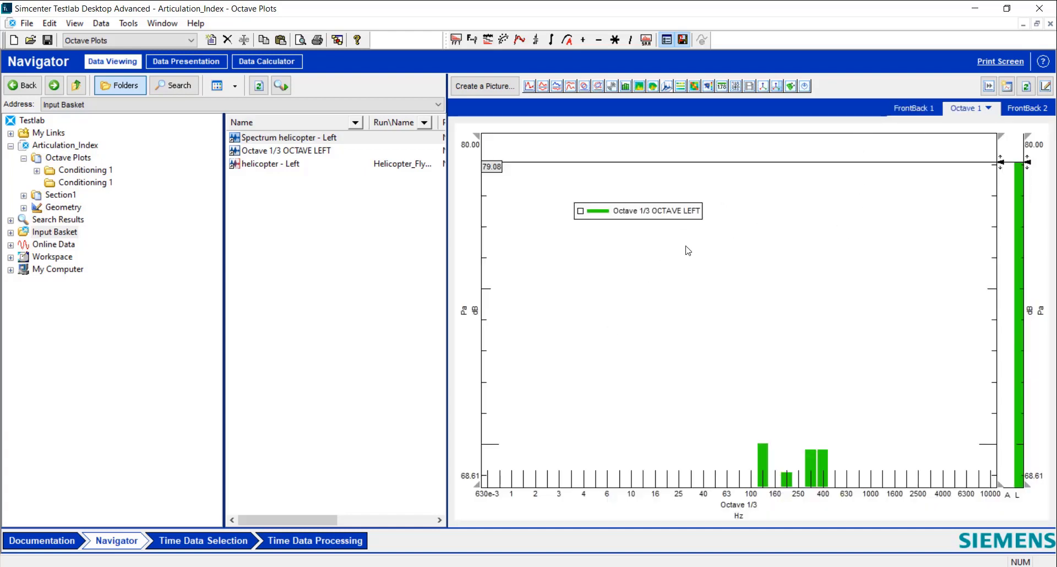
click(913, 111)
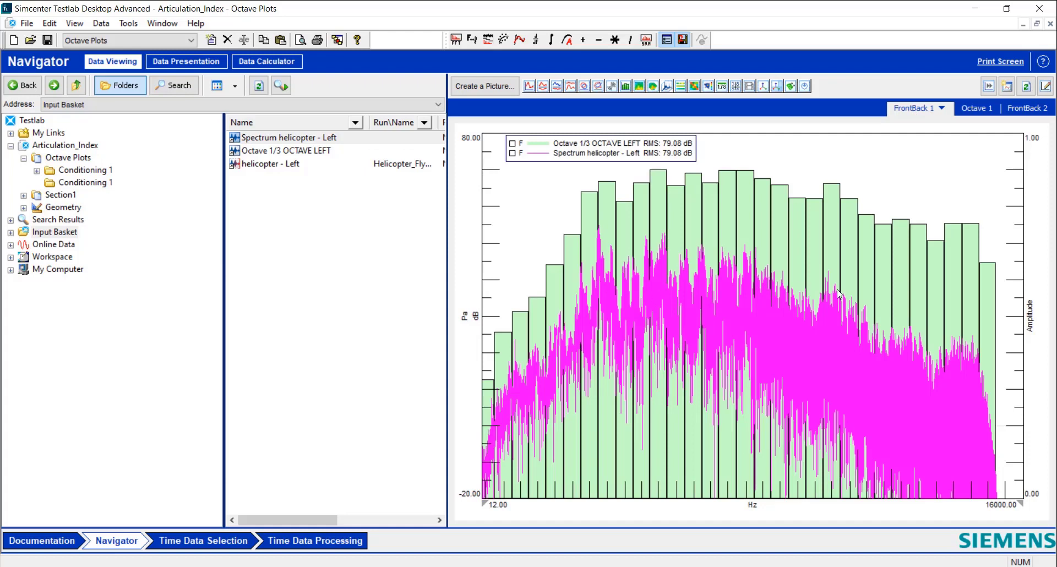
Step: Select each curve, then click empty plot area to clear the curve markers
click(684, 314)
click(670, 295)
click(520, 193)
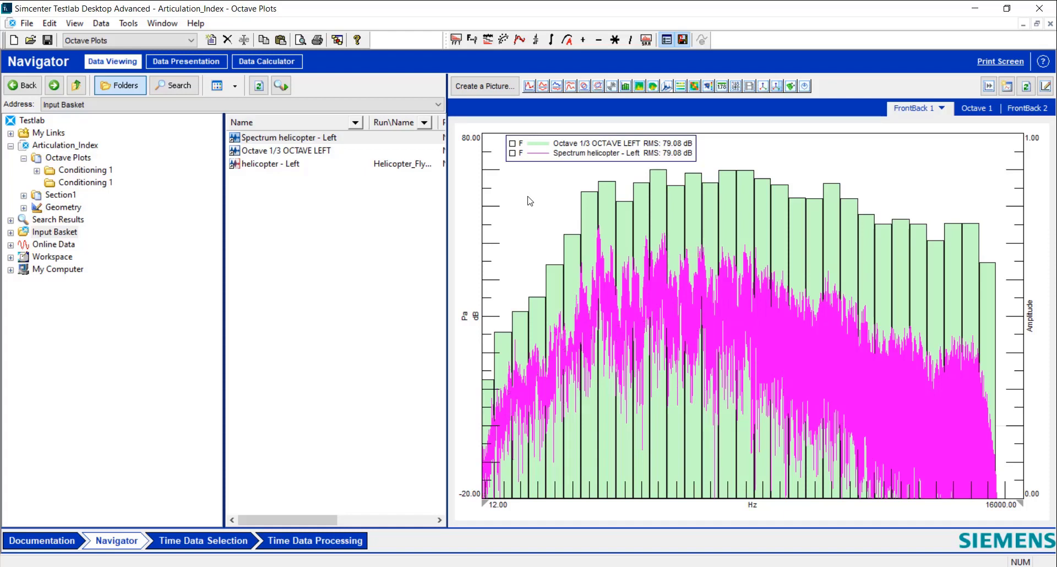